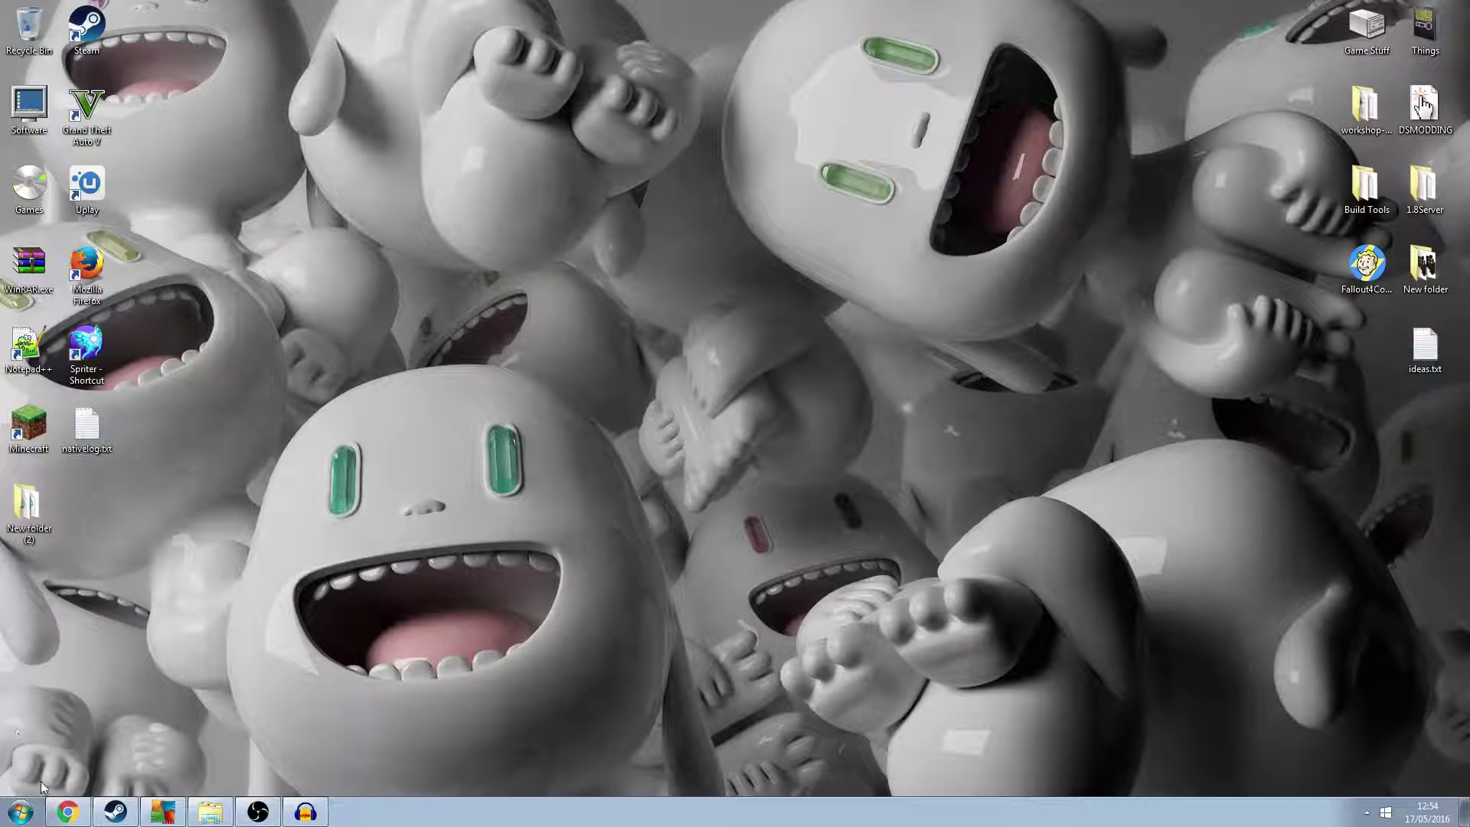
Step: Restore the minimised Chrome window showing the Black Ops 3 crashing forum thread
left_click(68, 812)
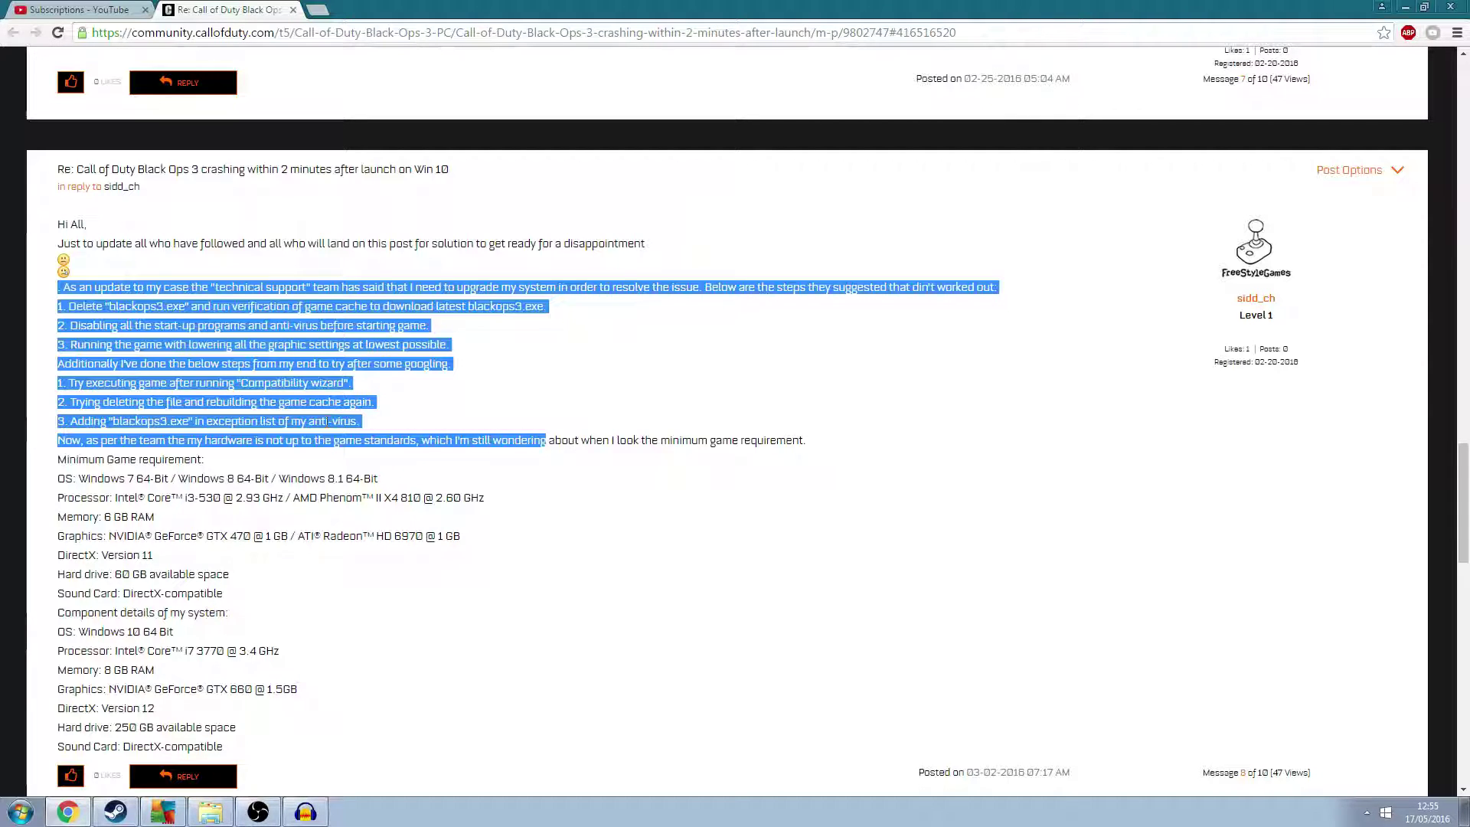
left_click(372, 398)
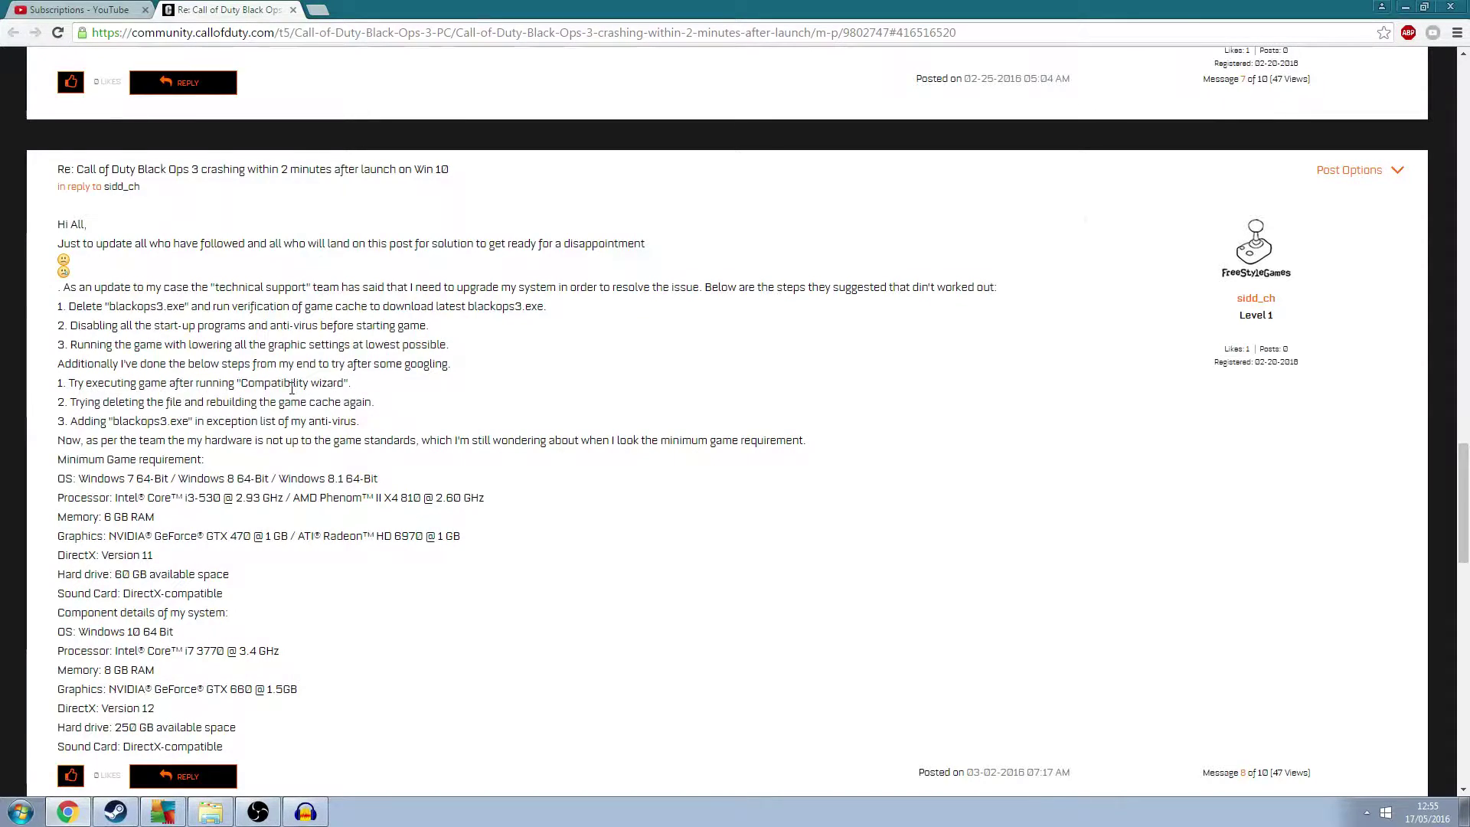
left_click_drag(63, 305, 227, 332)
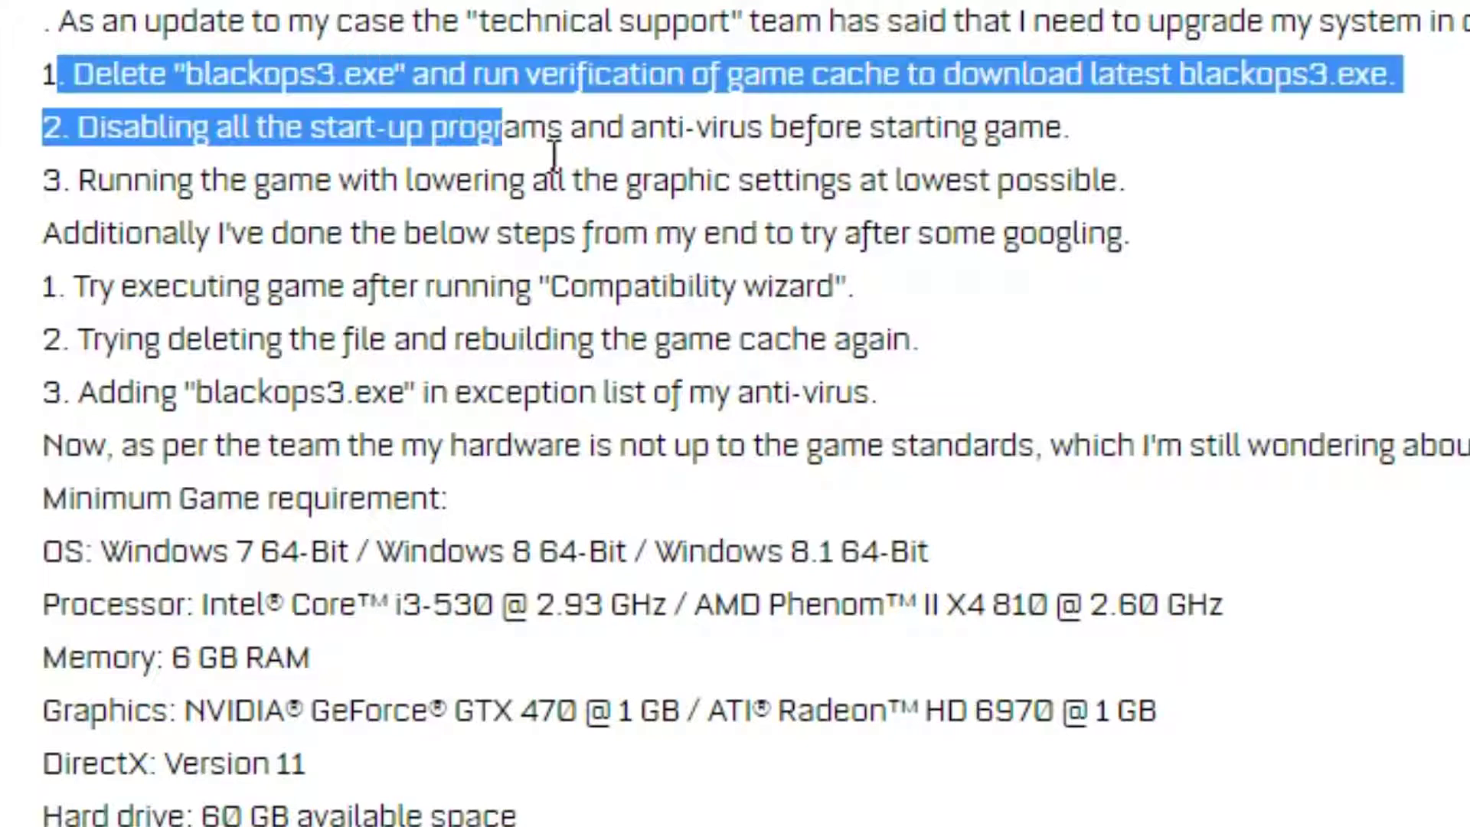
left_click_drag(512, 150, 1125, 348)
left_click(548, 177)
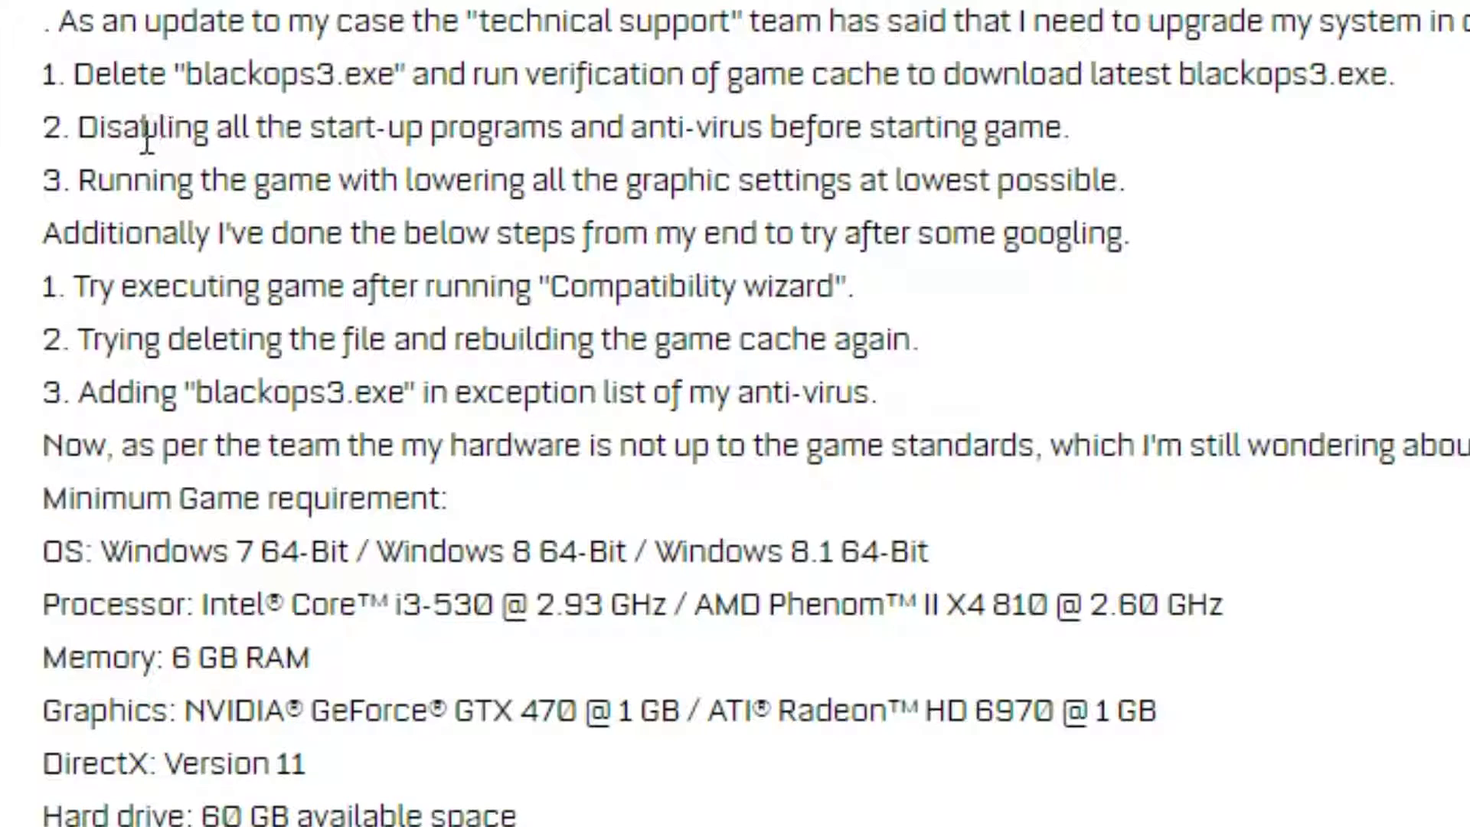
left_click_drag(266, 129, 1054, 131)
left_click(257, 188)
left_click_drag(79, 184, 297, 196)
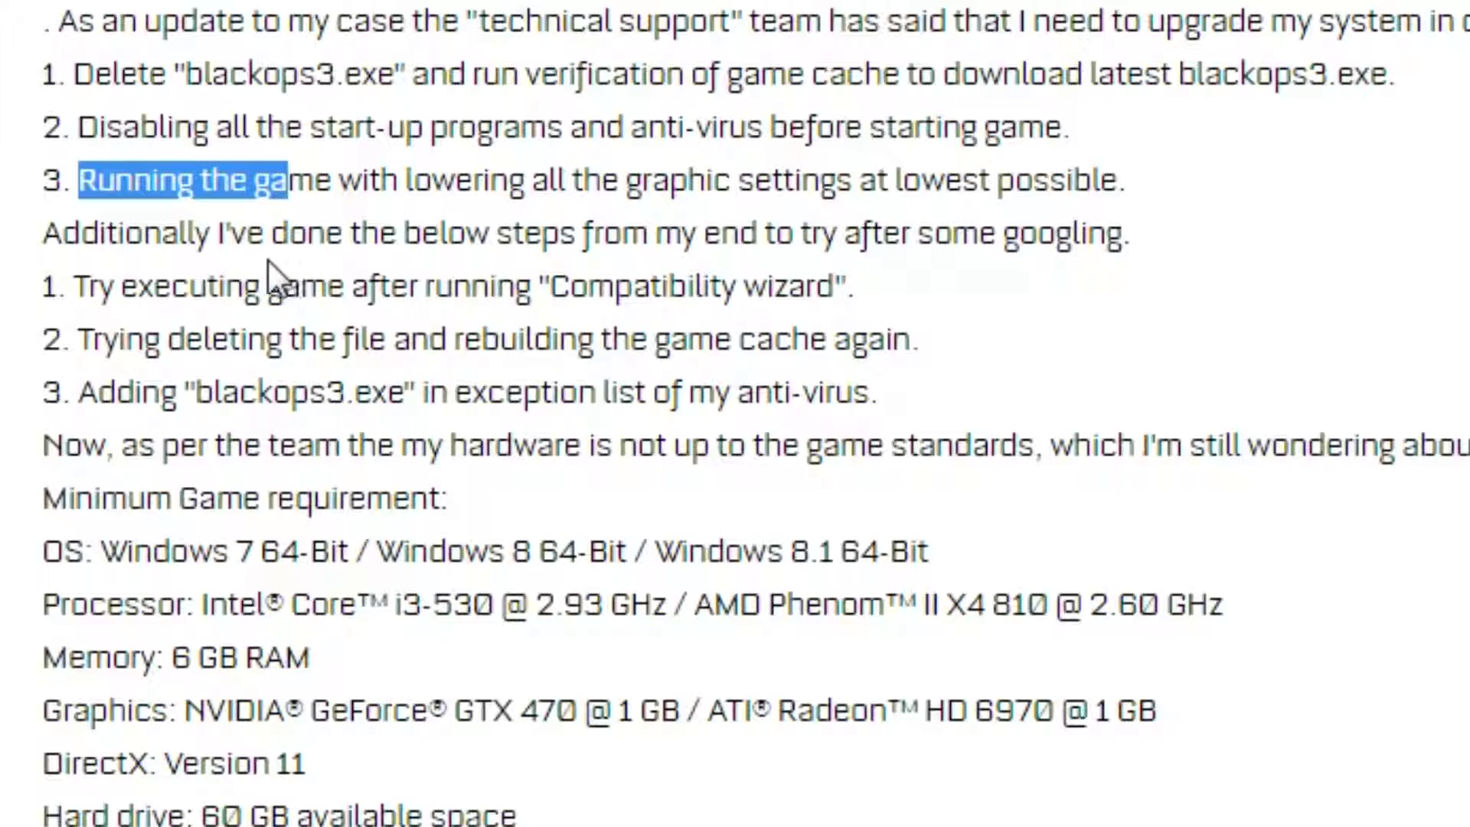
left_click_drag(44, 285, 642, 366)
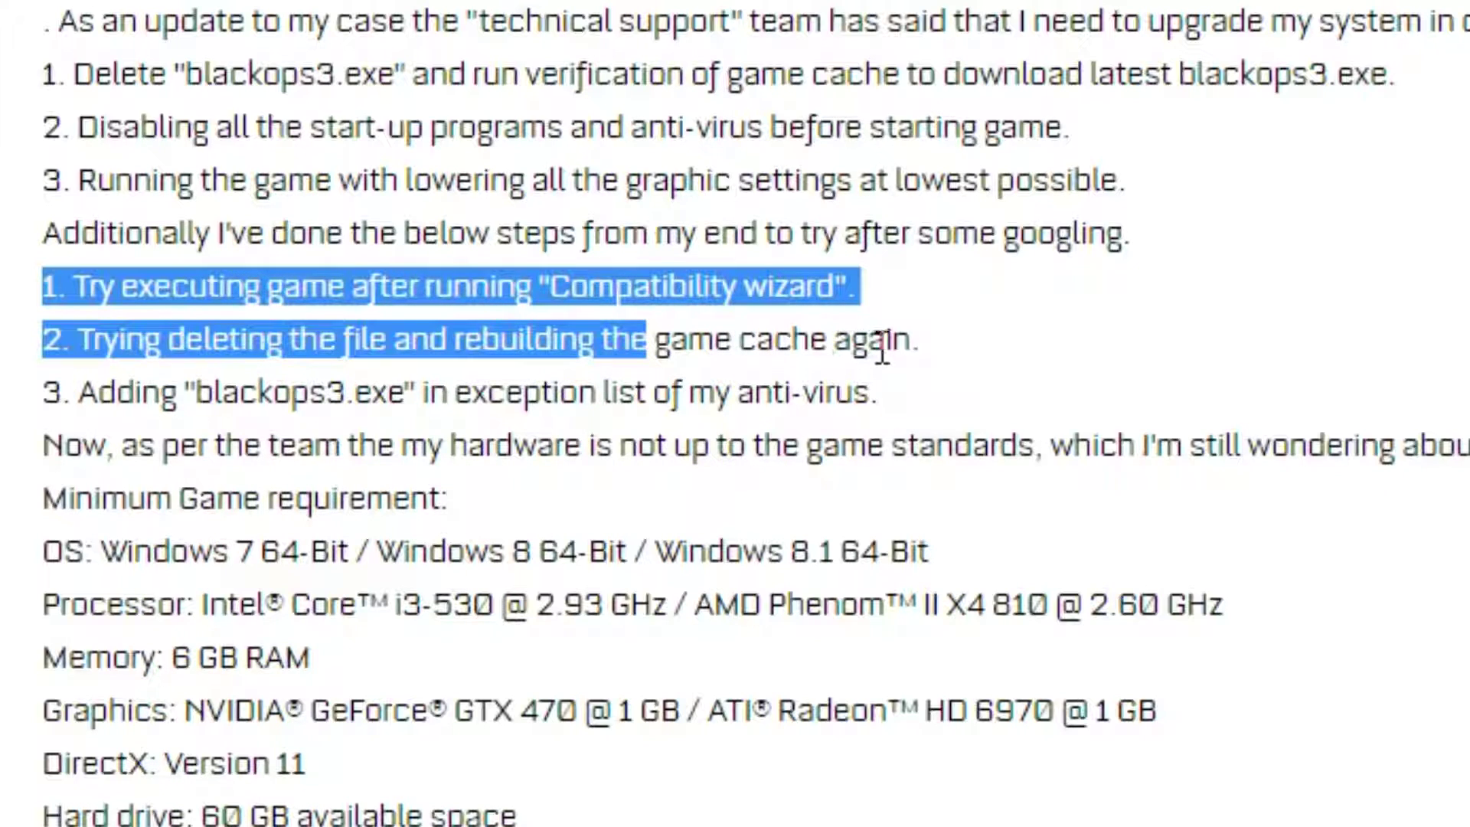
left_click(77, 420)
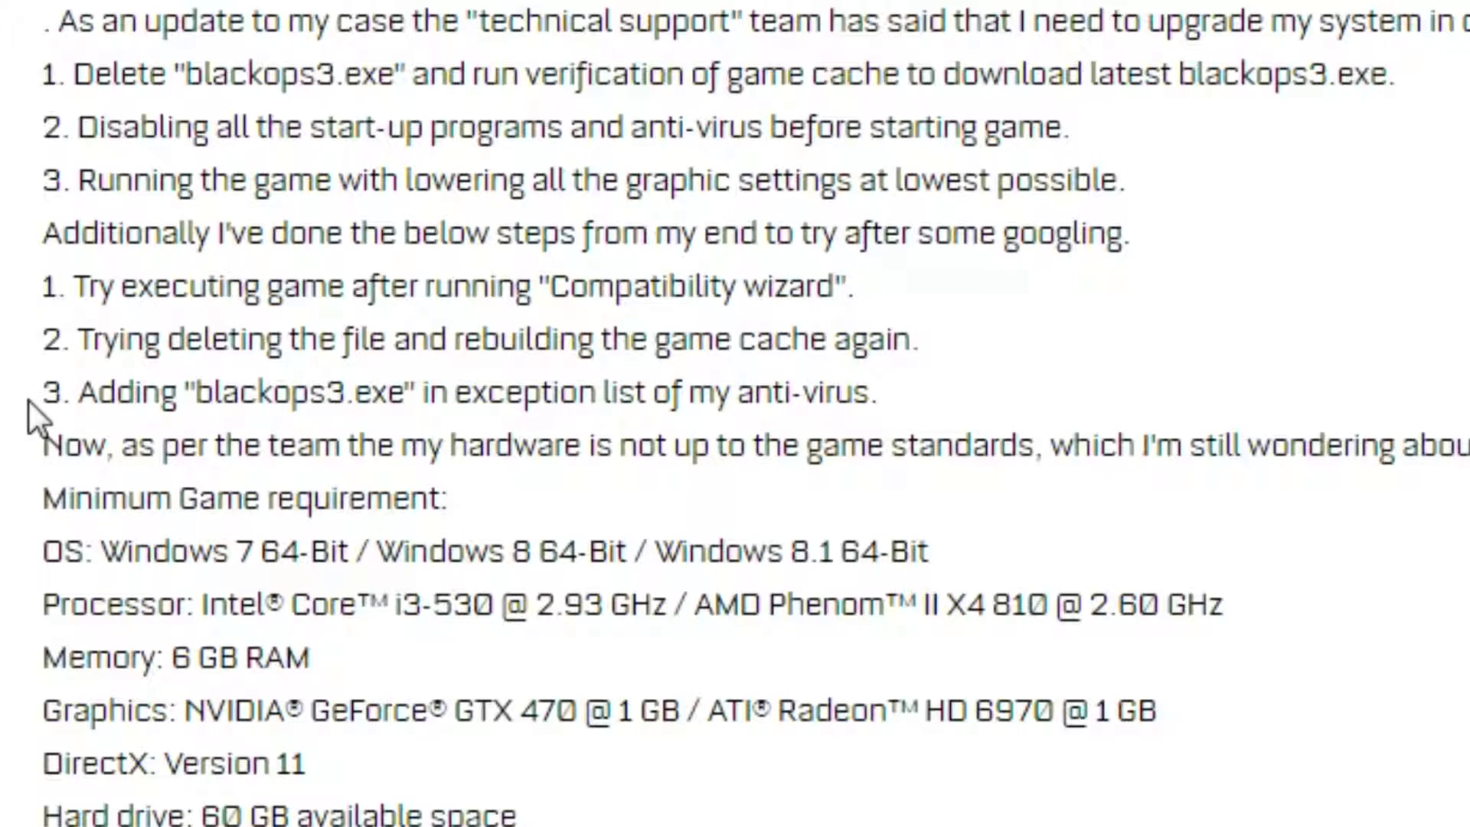
left_click_drag(98, 392, 184, 417)
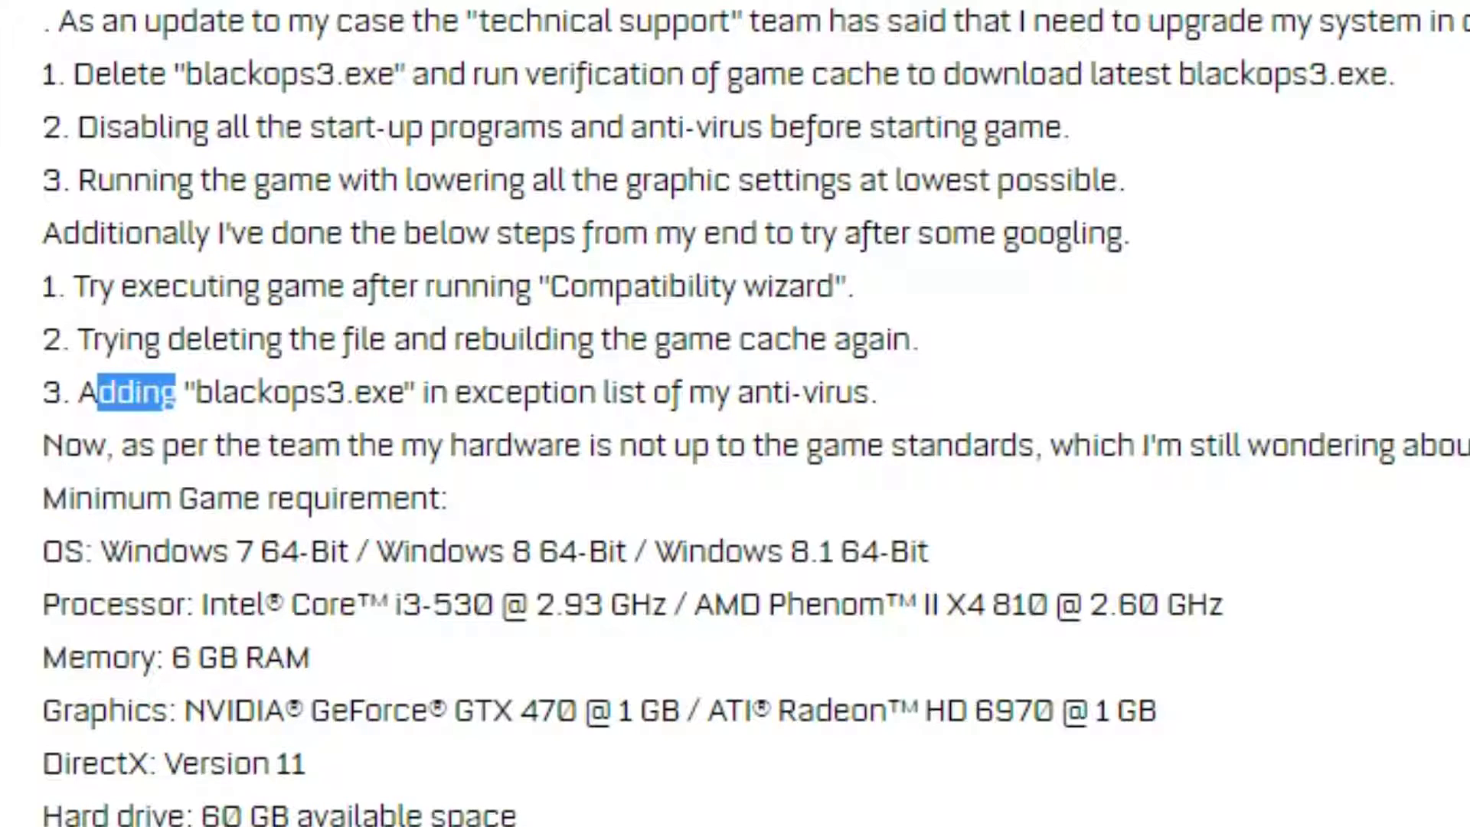
Step: Highlight the support team's suggested steps, select the thread URL, and minimise Chrome to the desktop
left_click_drag(1123, 234, 268, 73)
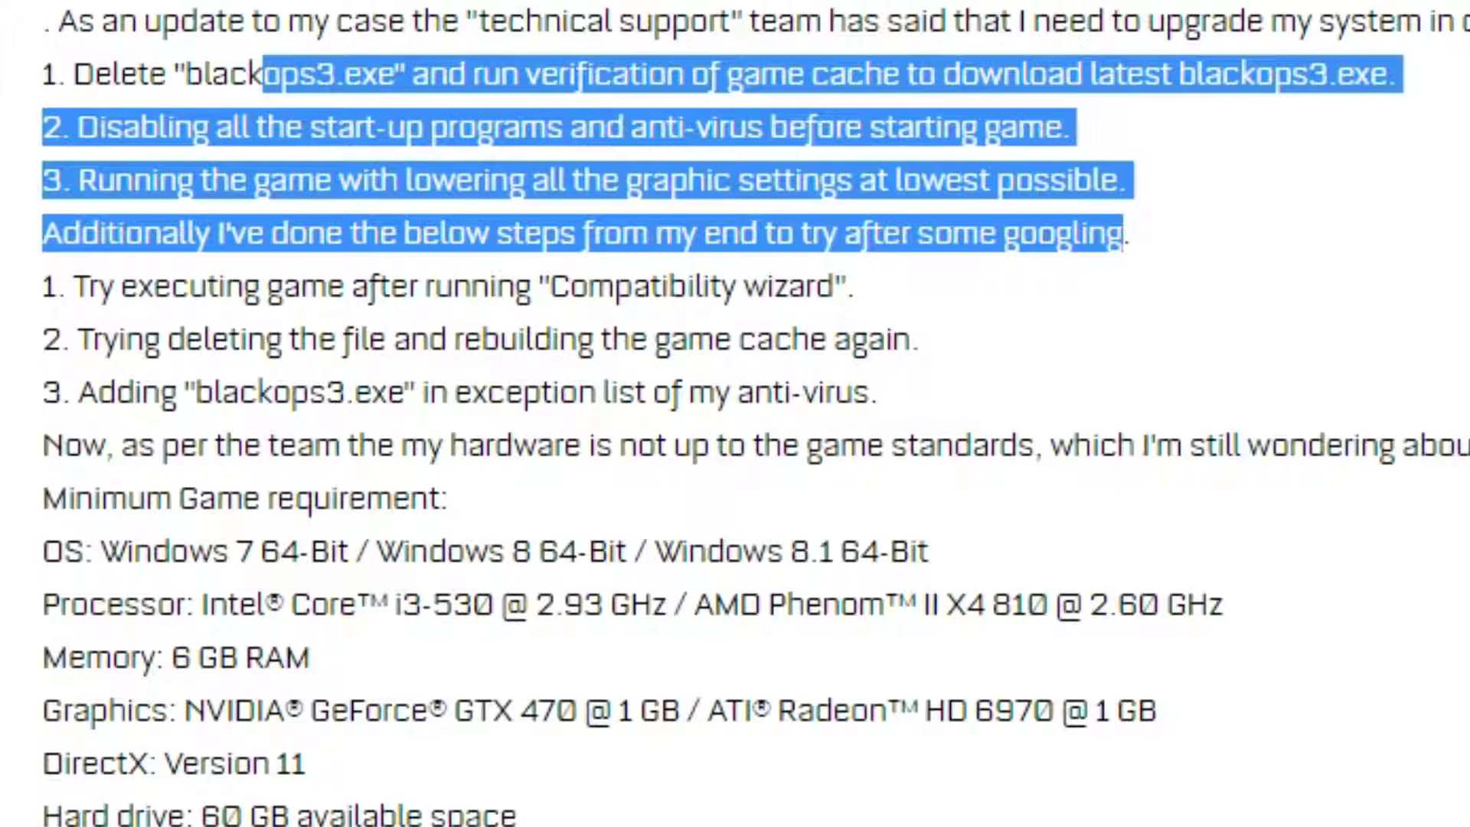
left_click(268, 73)
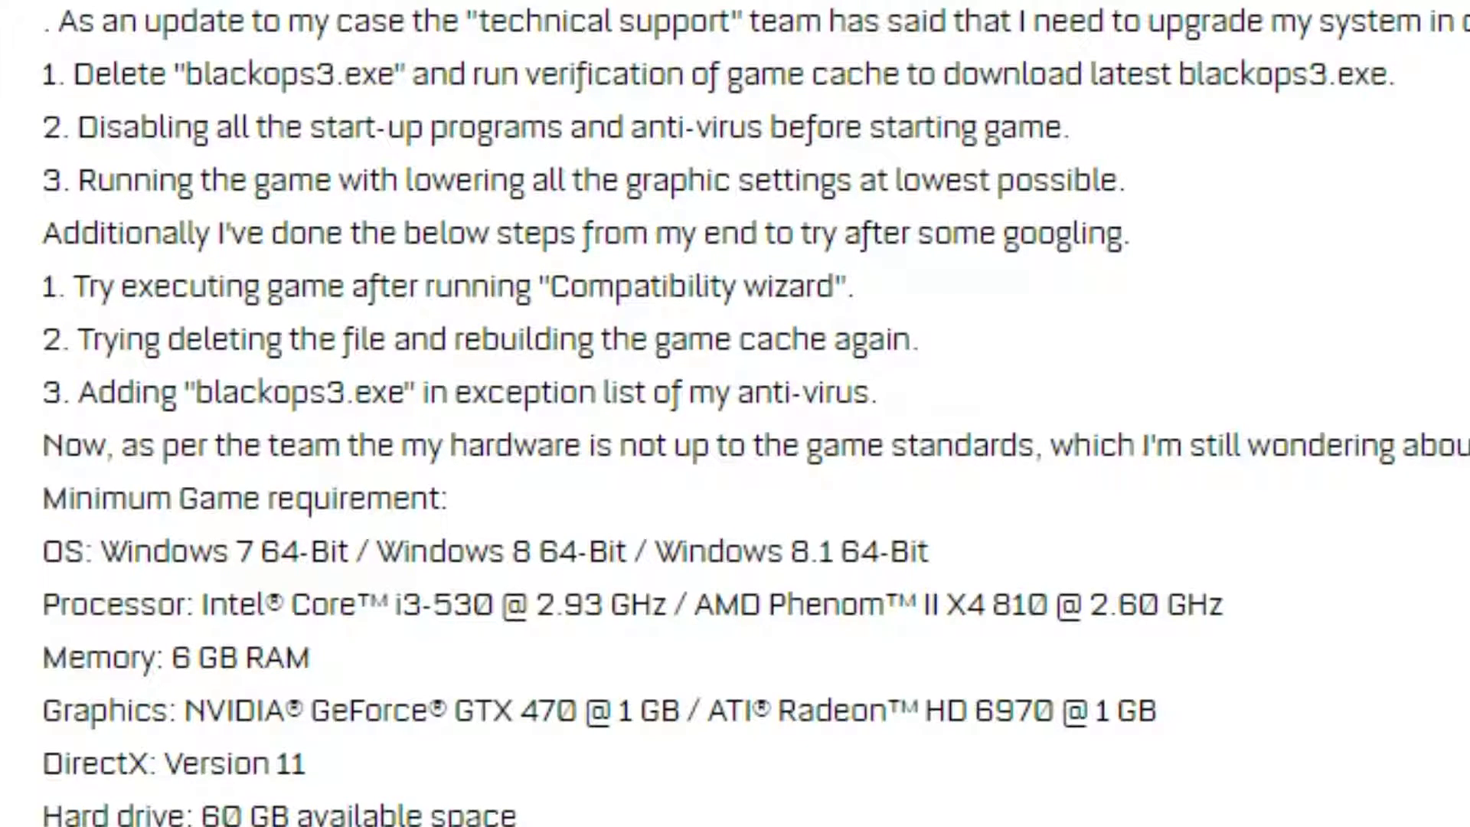
left_click(268, 32)
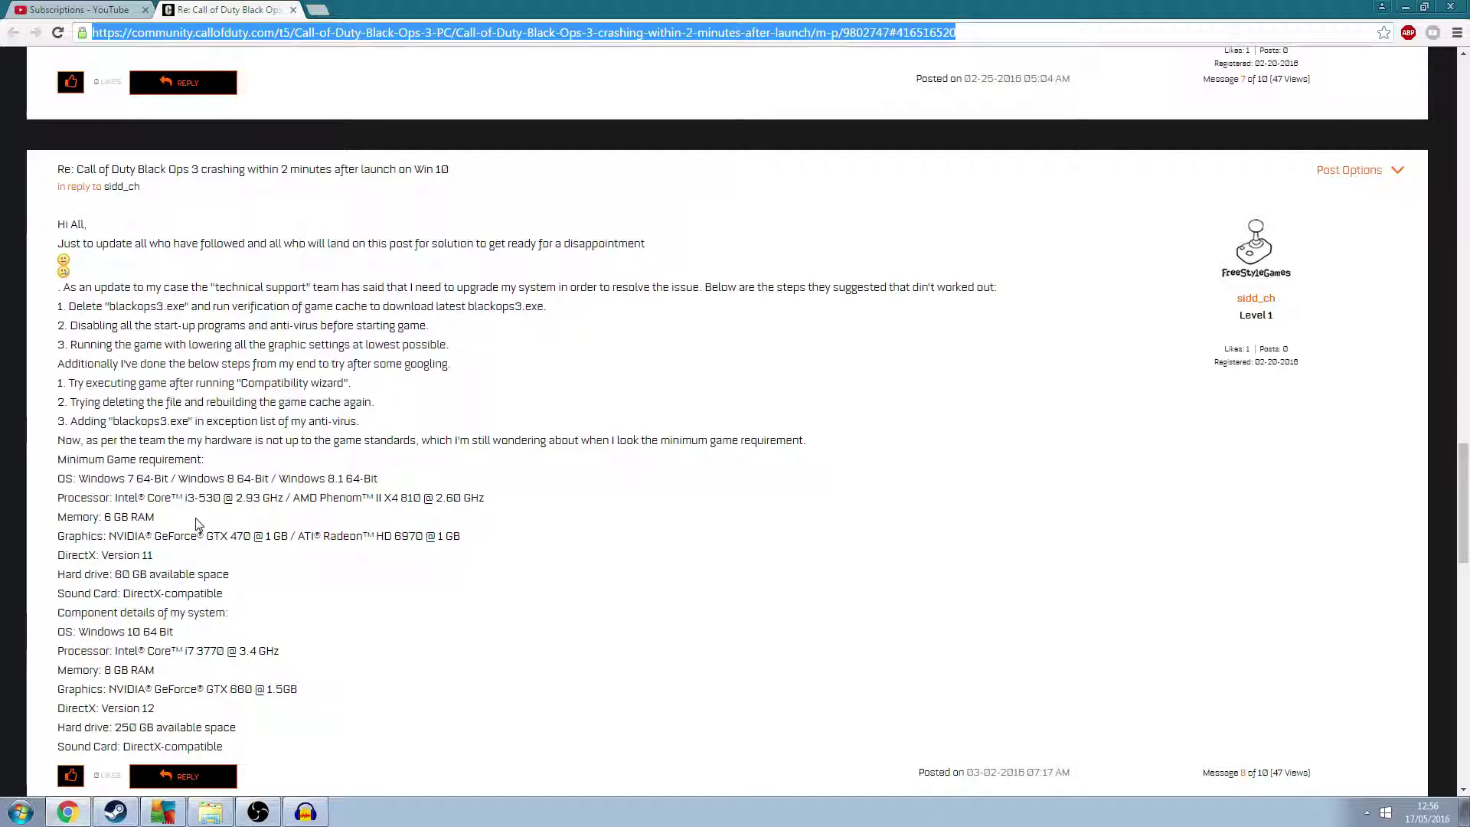
left_click(1407, 10)
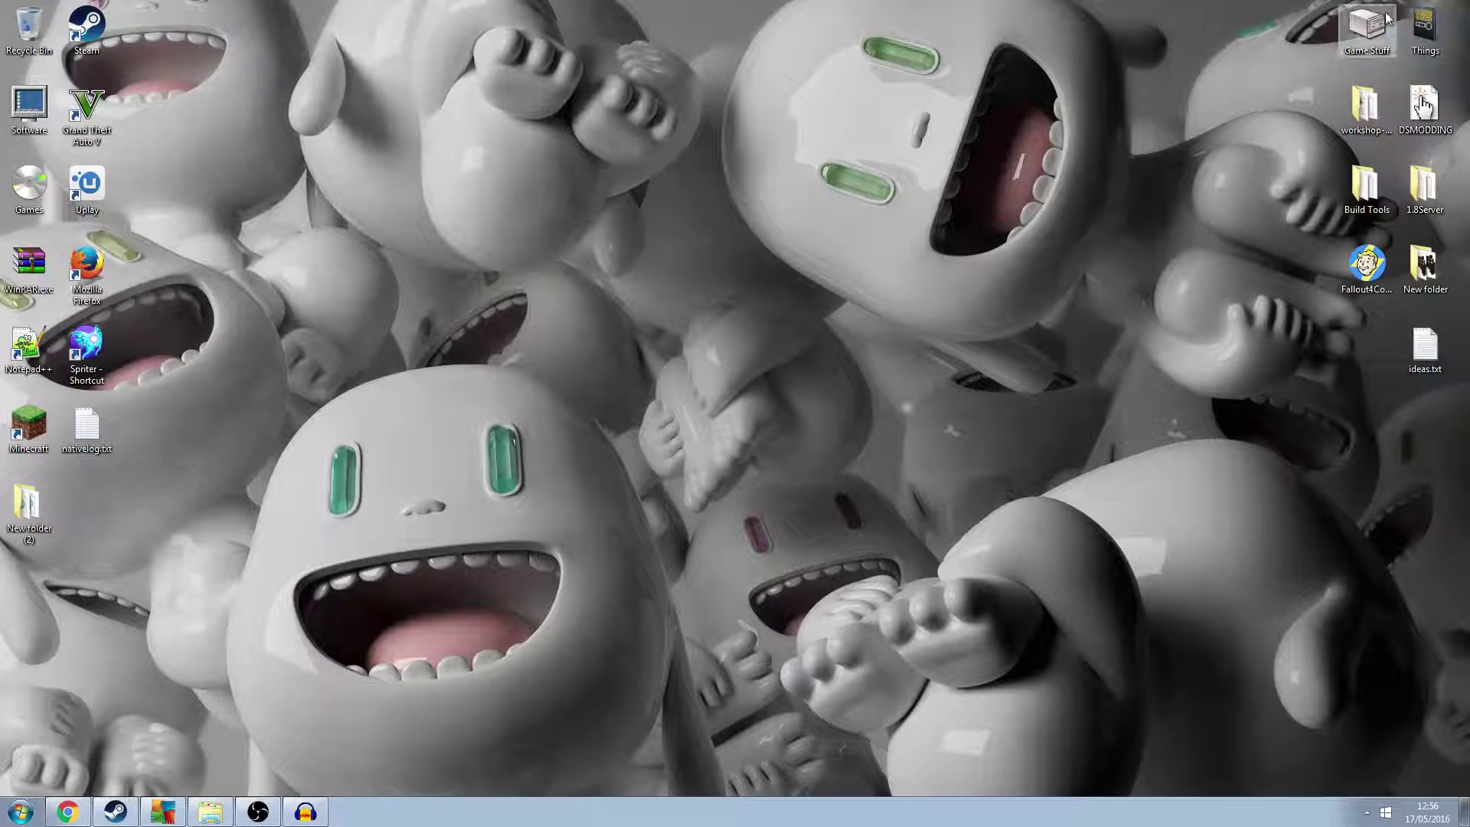
Step: Open AVG AntiVirus FREE, check its tray quick-actions menu, and show the extra commands list
left_click(170, 818)
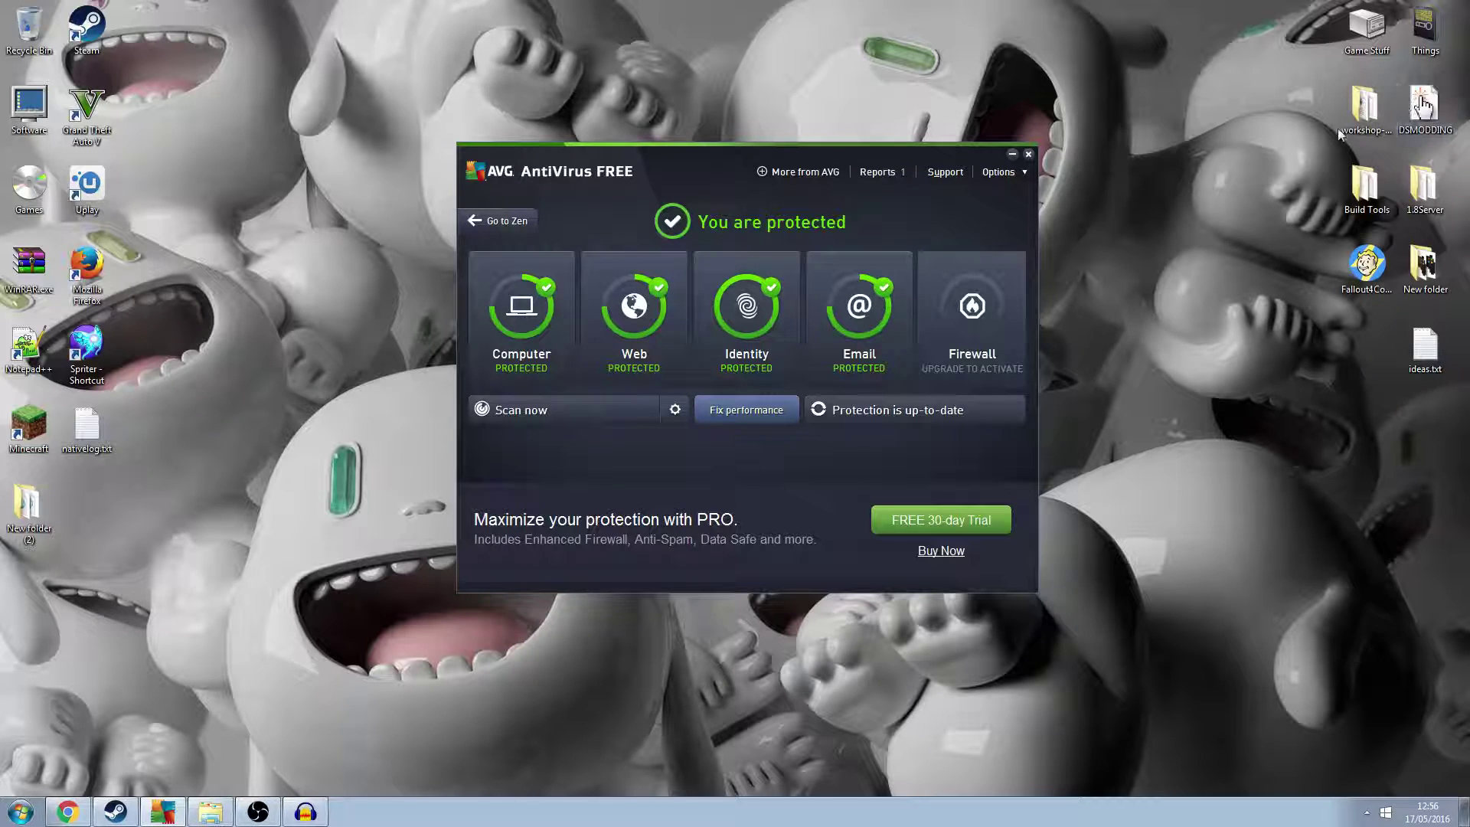
left_click_drag(818, 158, 815, 169)
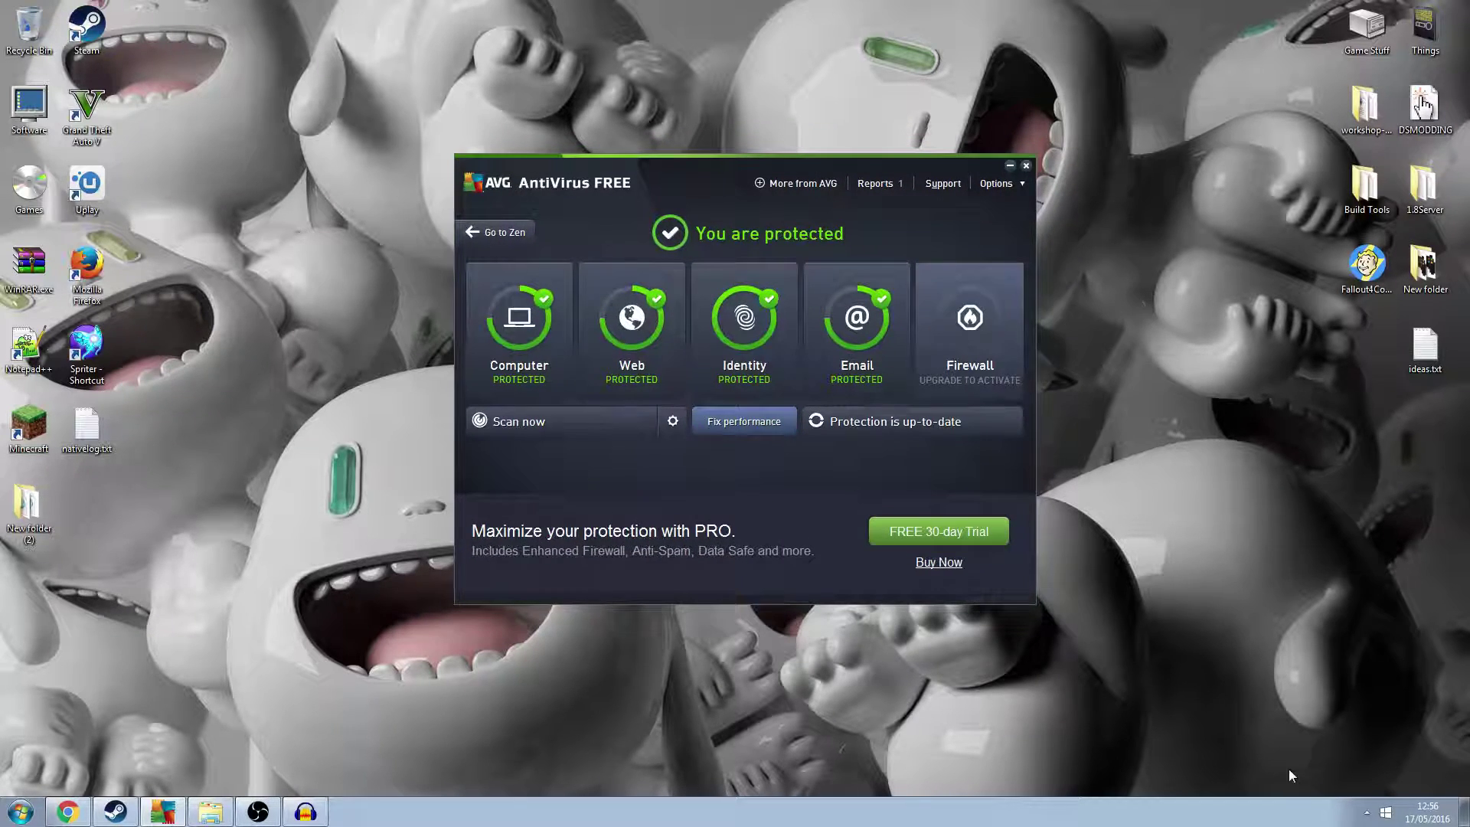
left_click(1366, 811)
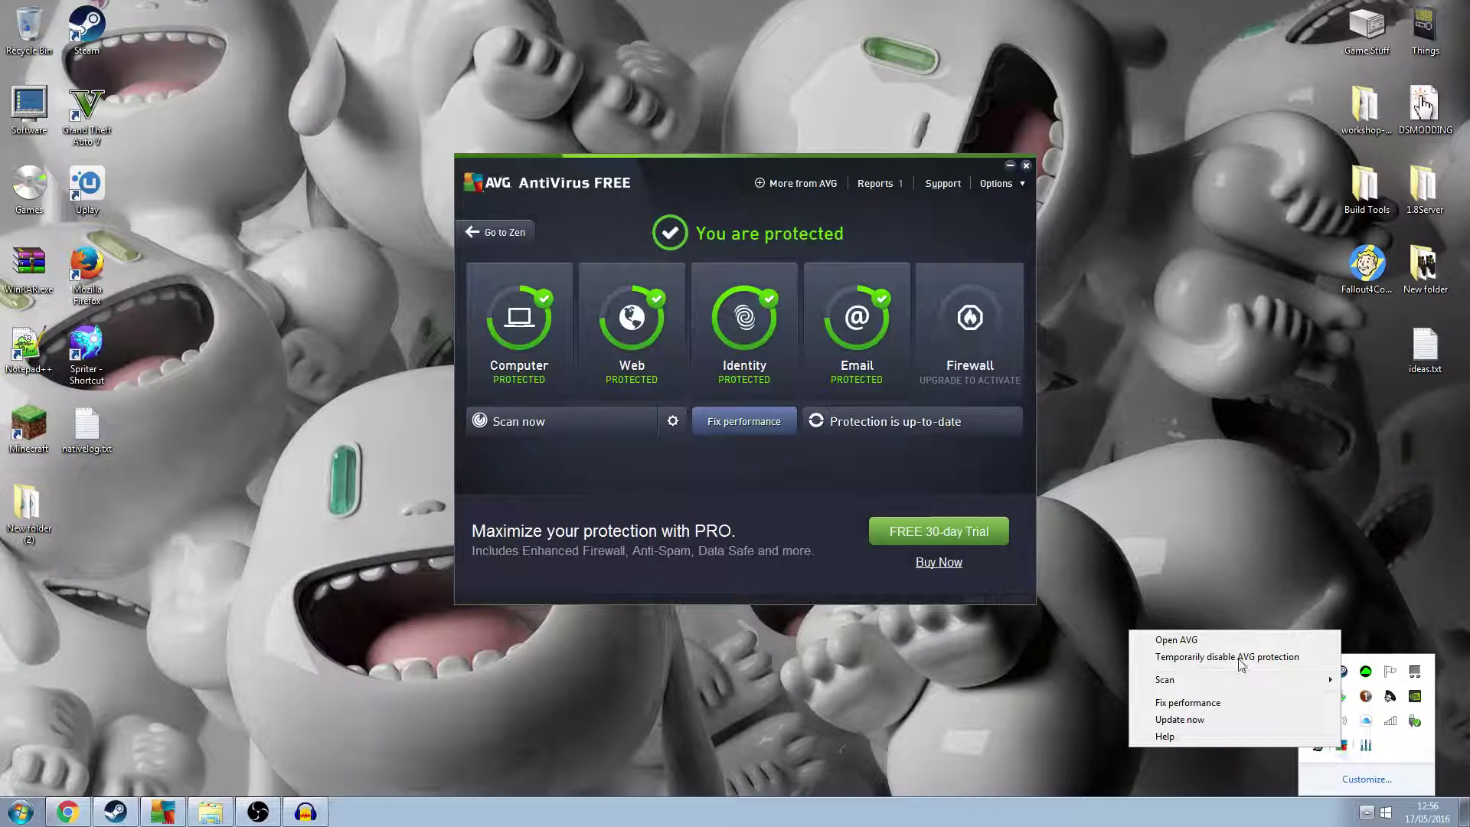
right_click(1340, 746)
left_click(1088, 490)
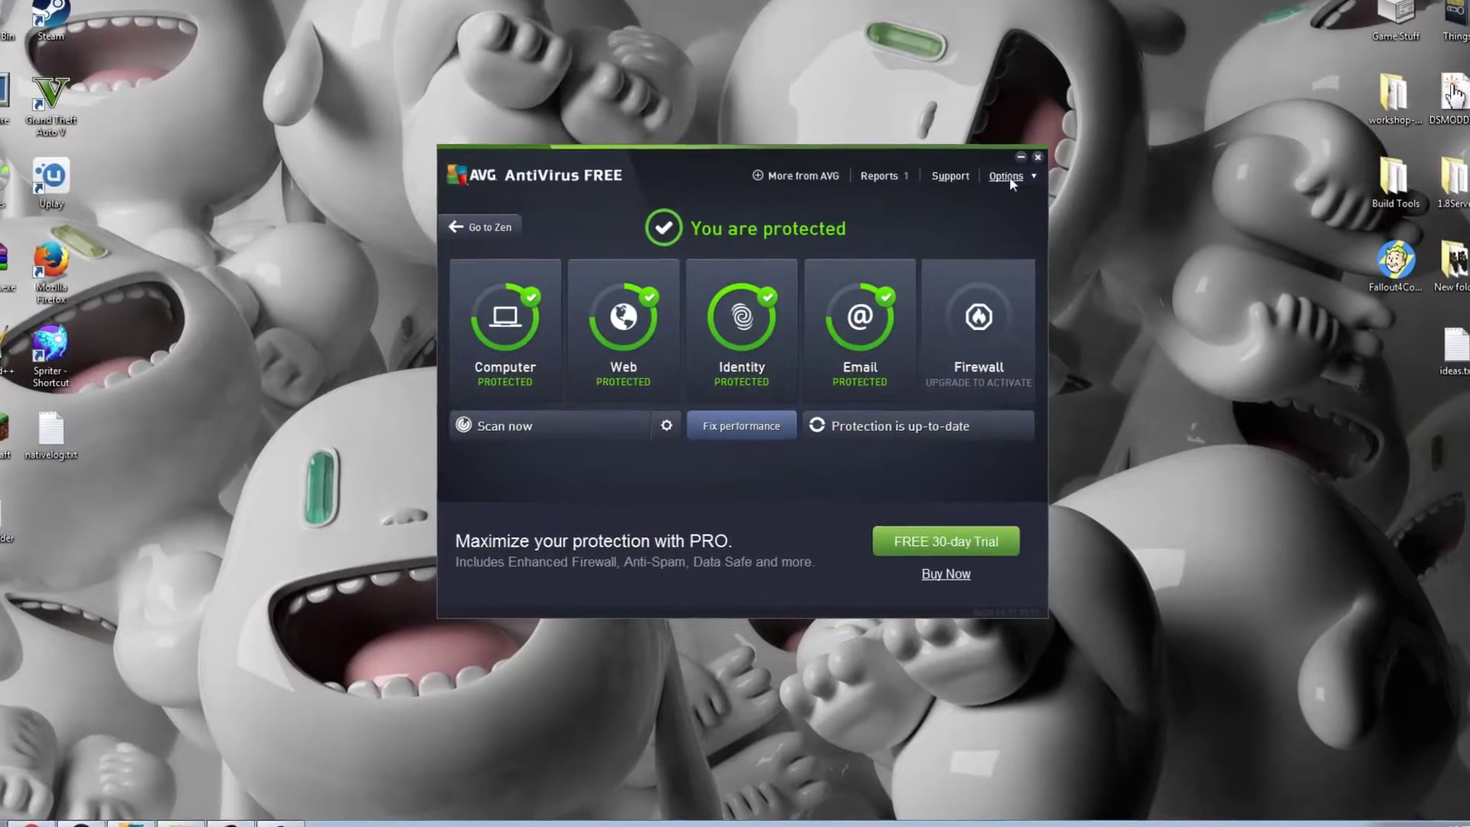
left_click(997, 184)
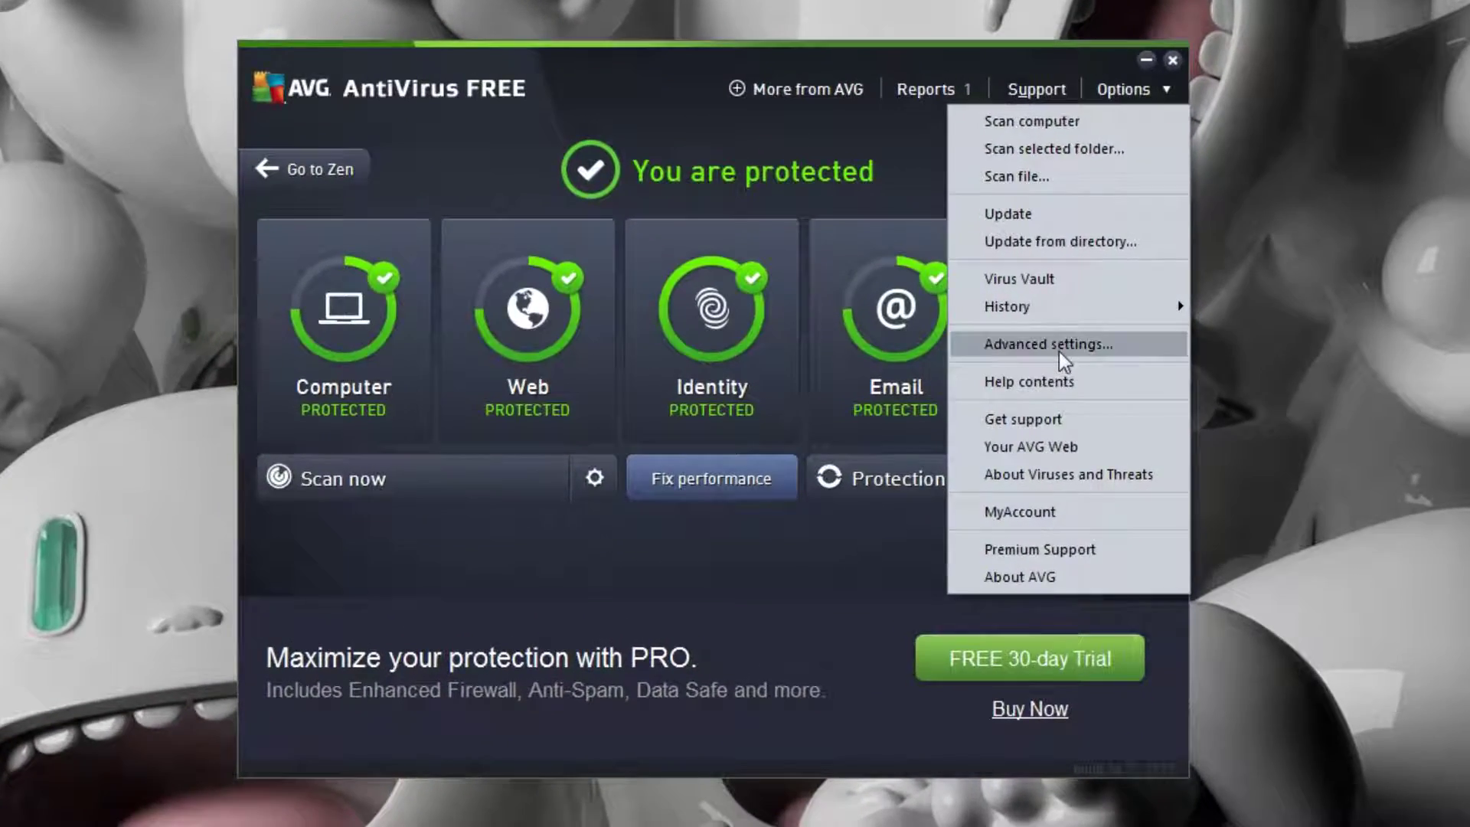
Step: Open Advanced Settings, go to the Exceptions page, and start adding a new exception
left_click(1059, 346)
left_click_drag(394, 176, 416, 17)
left_click(94, 329)
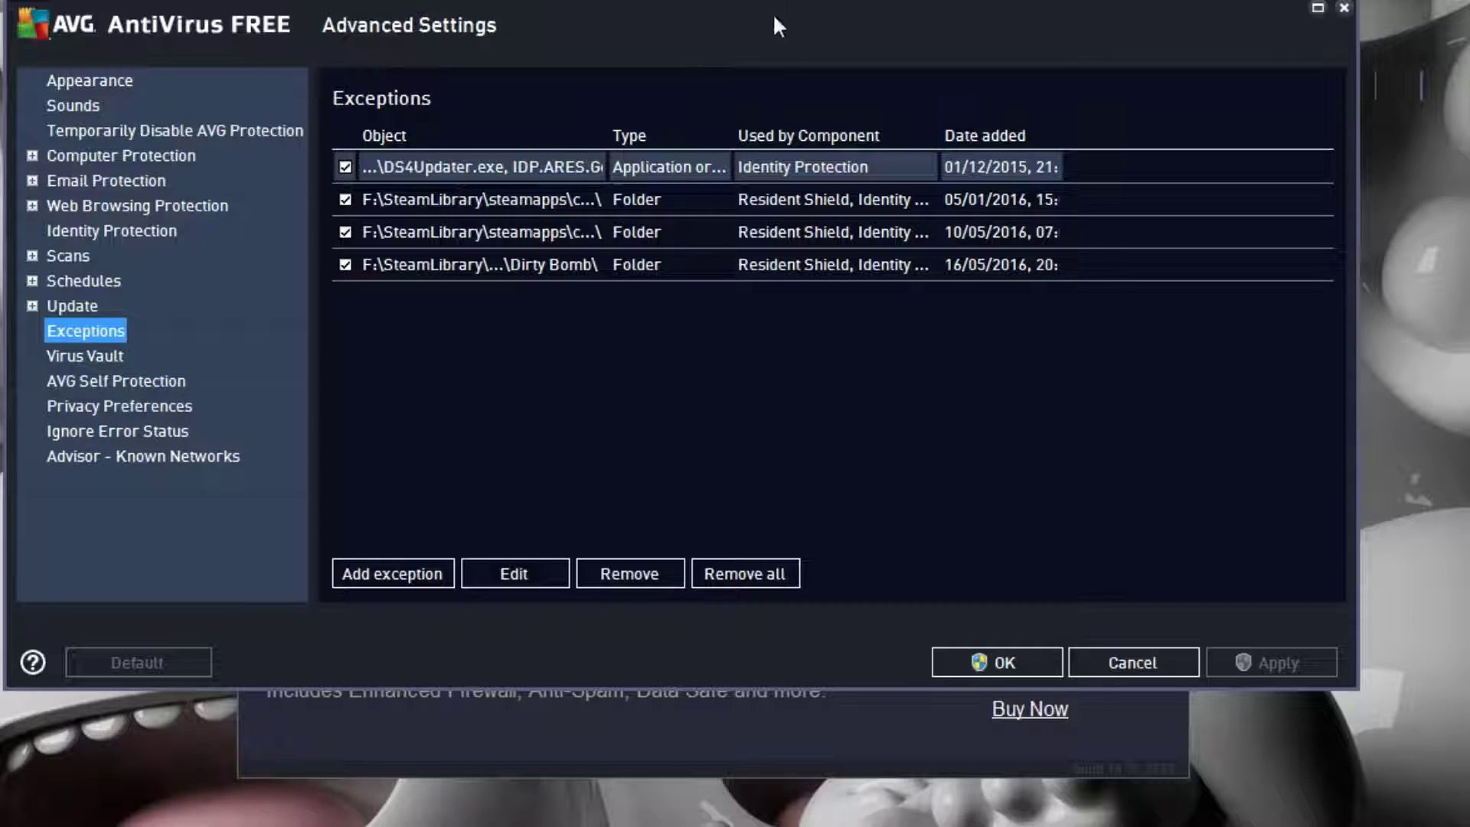
left_click_drag(775, 17, 811, 95)
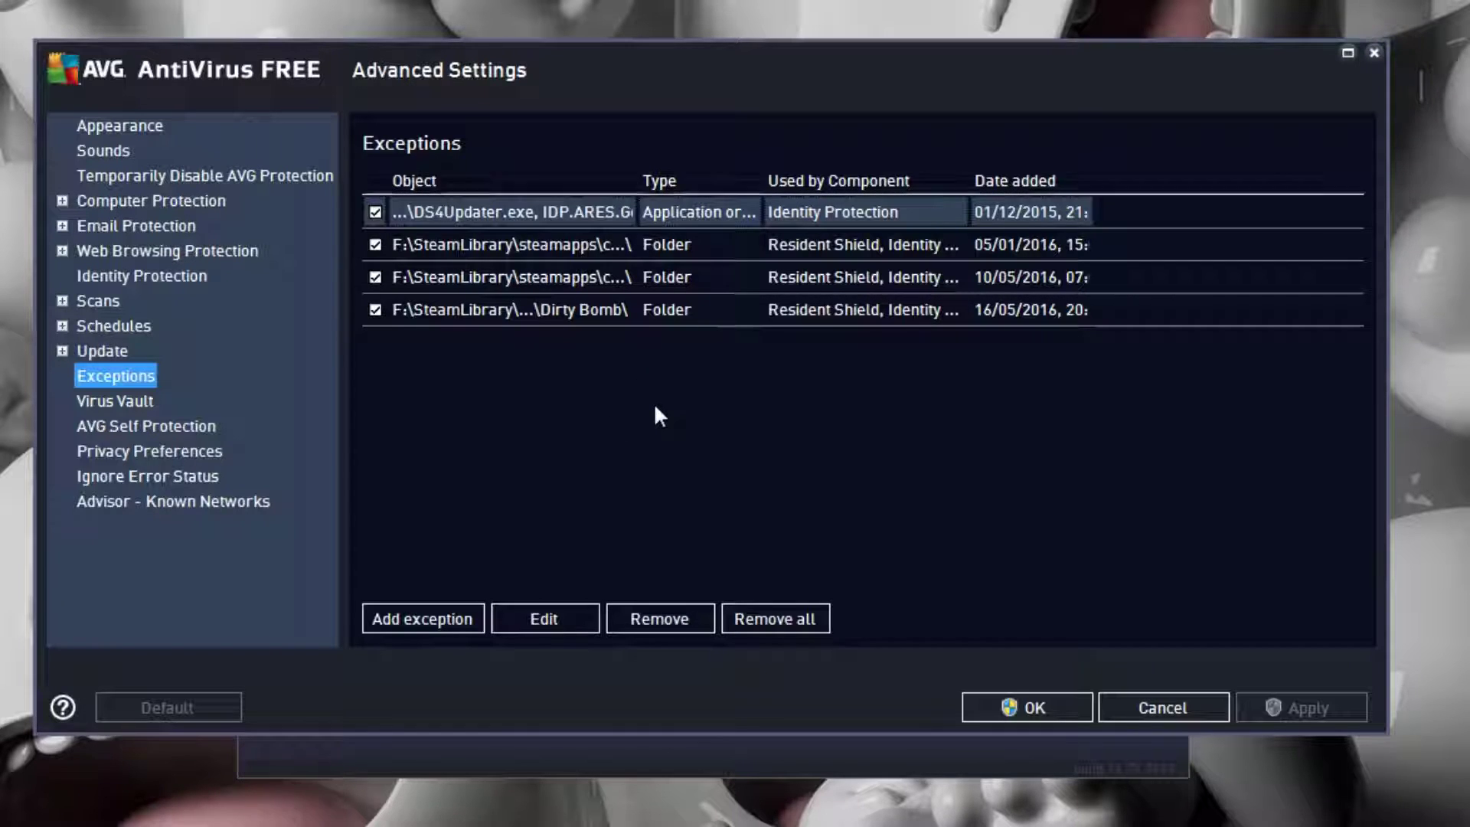
left_click(447, 619)
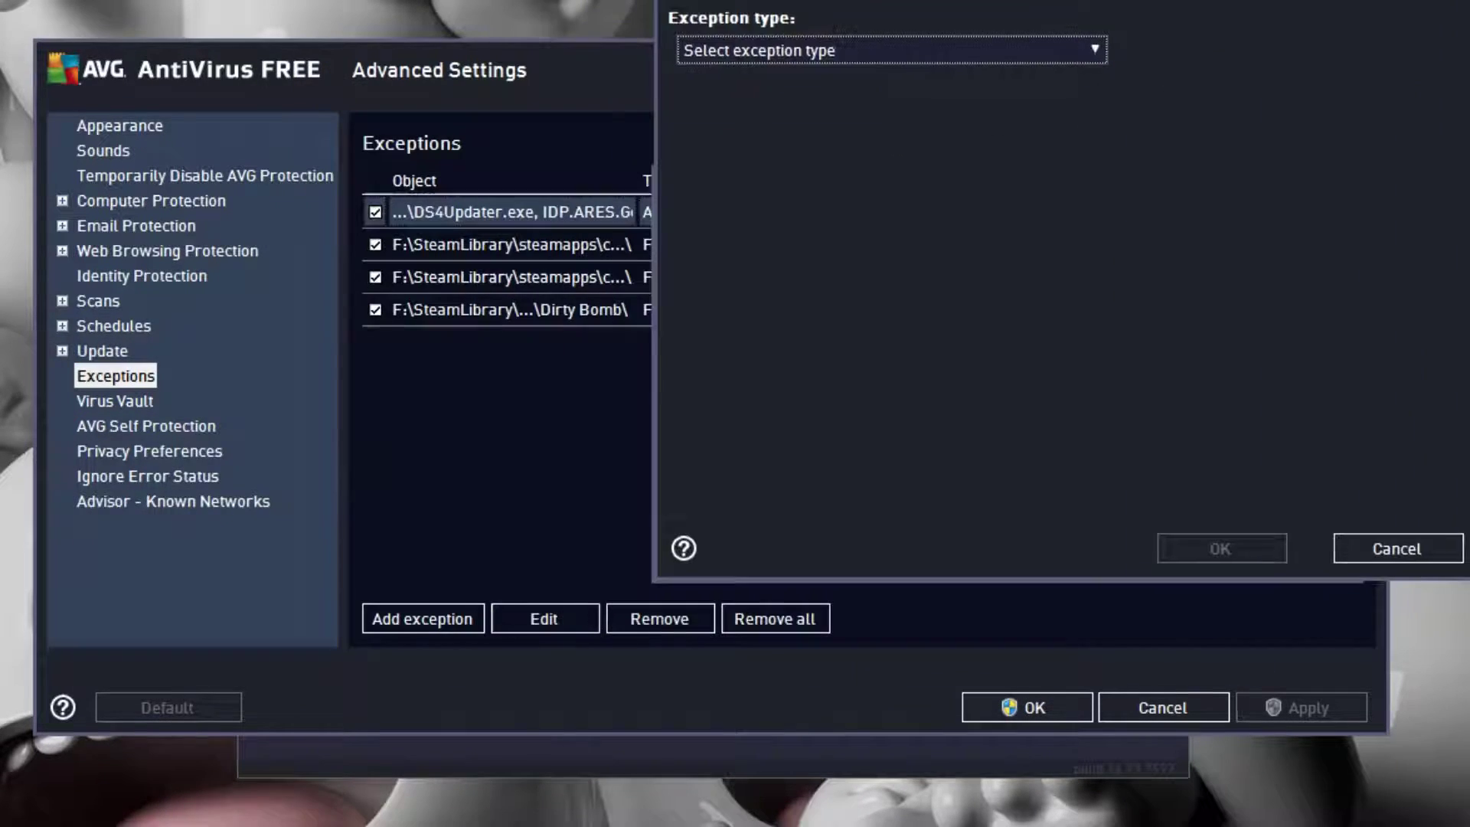
Step: Try a Folder exception for F:\SteamLibrary\common\Call of Duty Black Ops III, then discard it
left_click_drag(1040, 1, 842, 93)
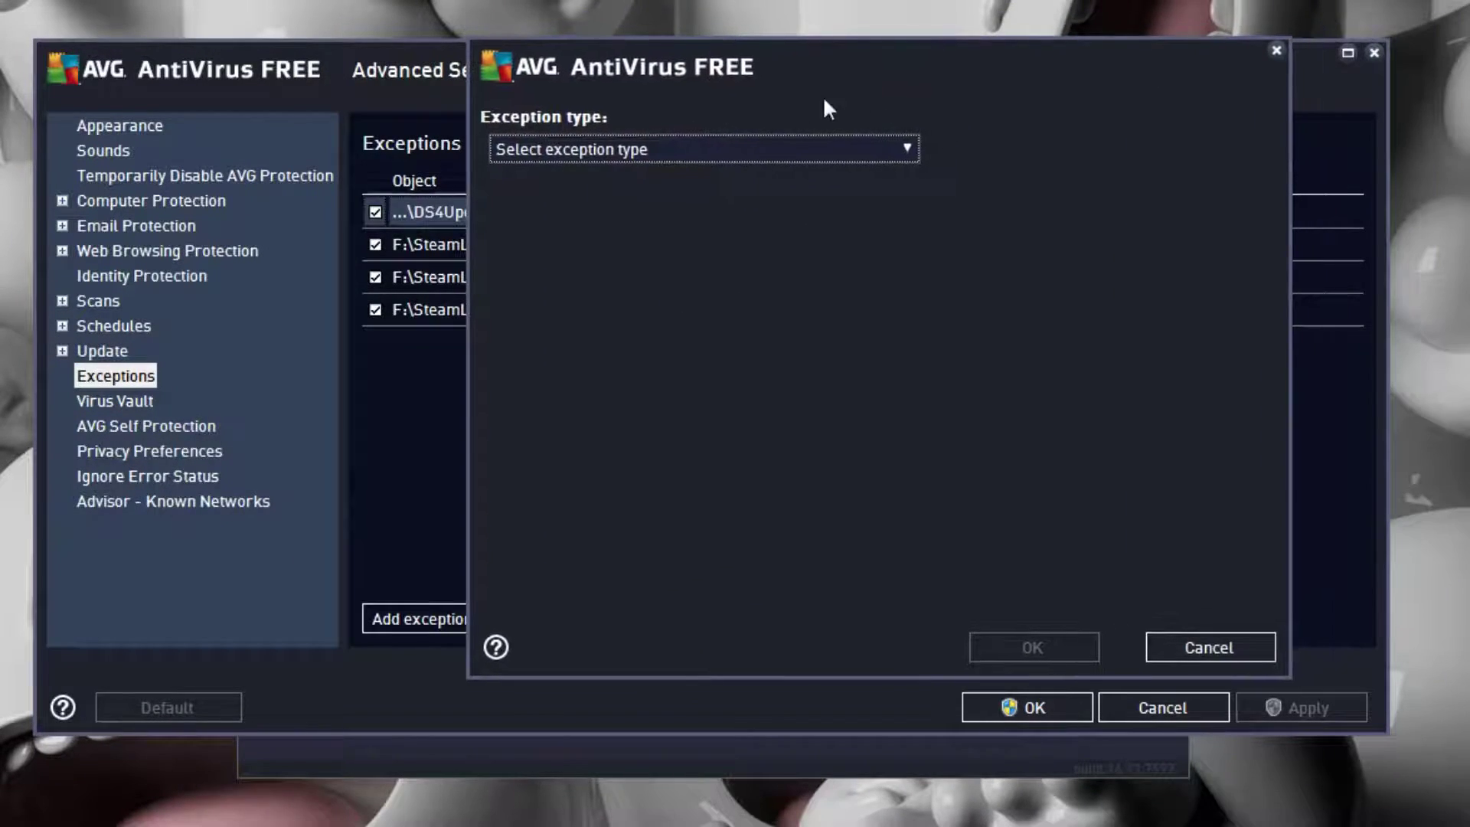
left_click(617, 153)
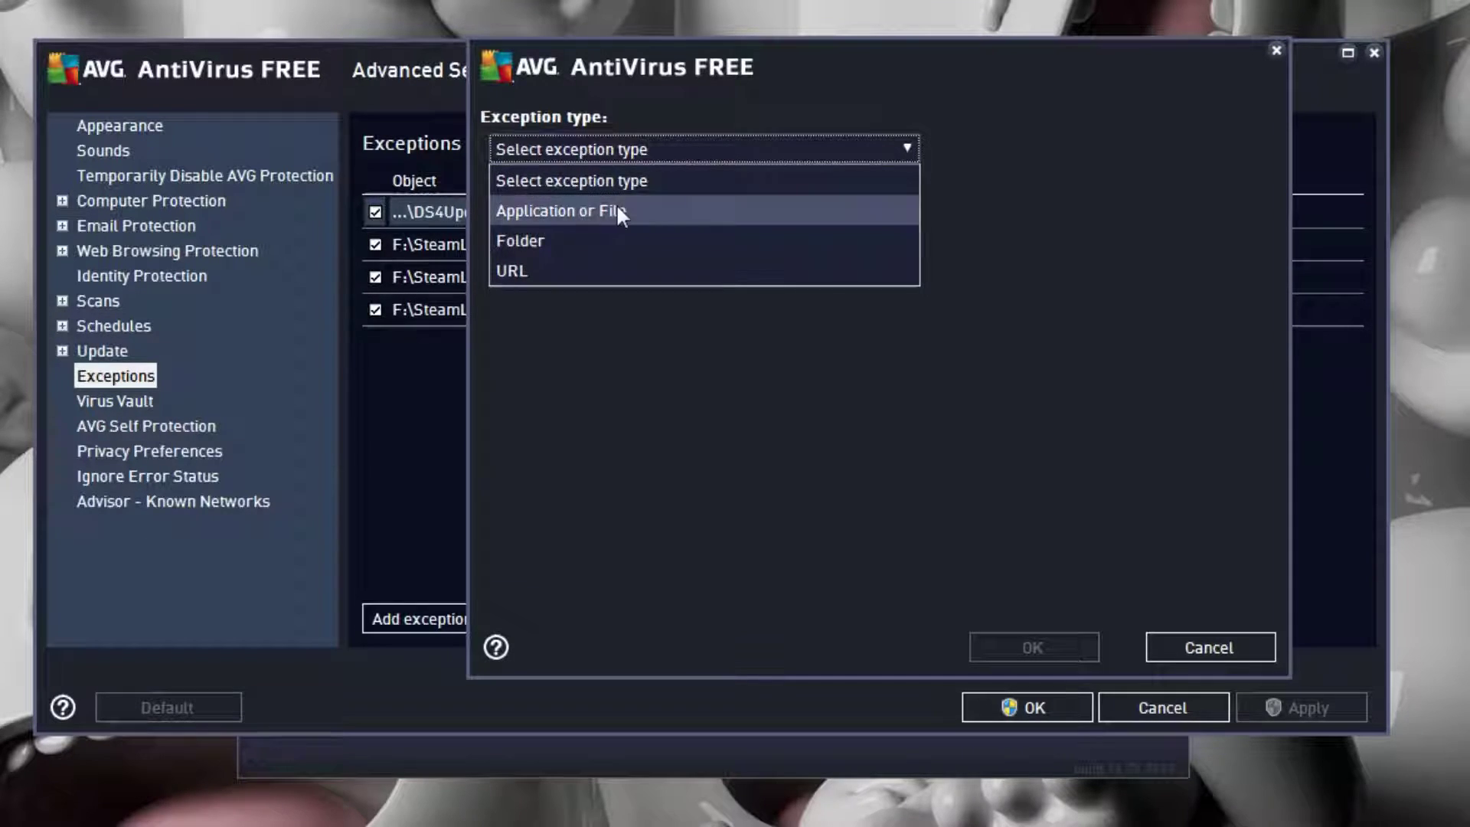
left_click(562, 243)
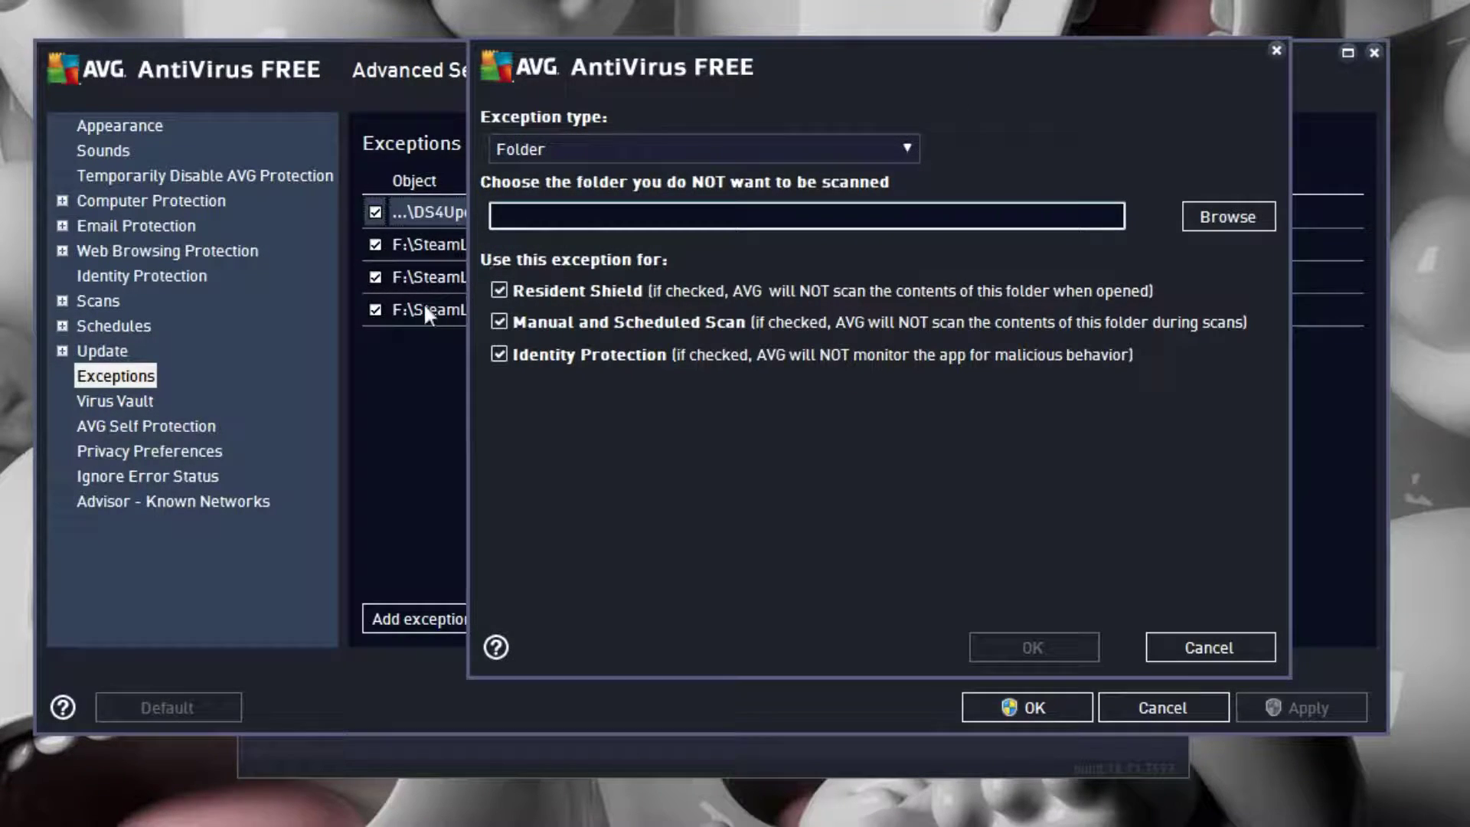
left_click_drag(1003, 67, 816, 71)
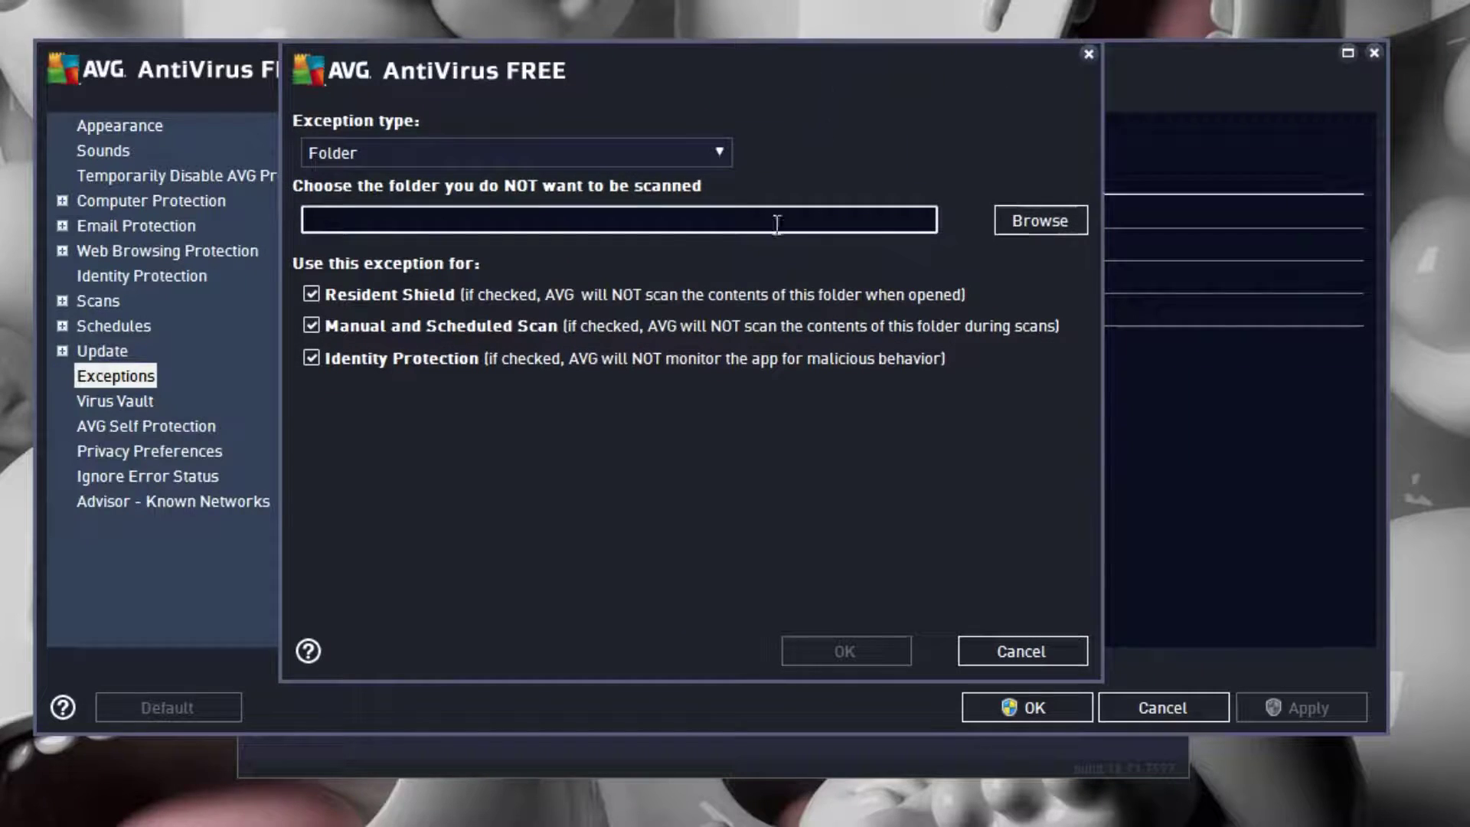
left_click(1008, 219)
left_click(533, 465)
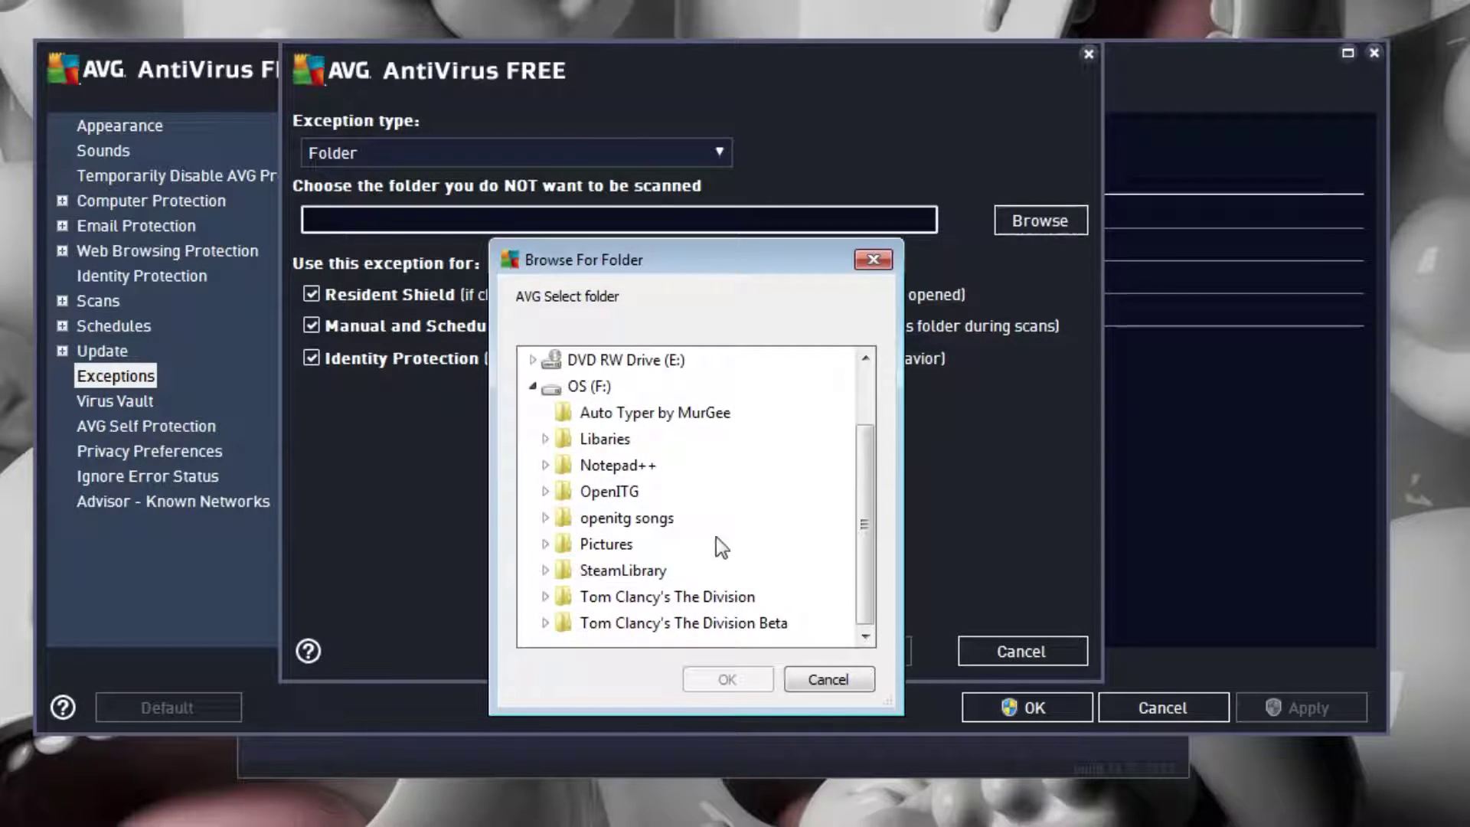
left_click(543, 573)
left_click(571, 517)
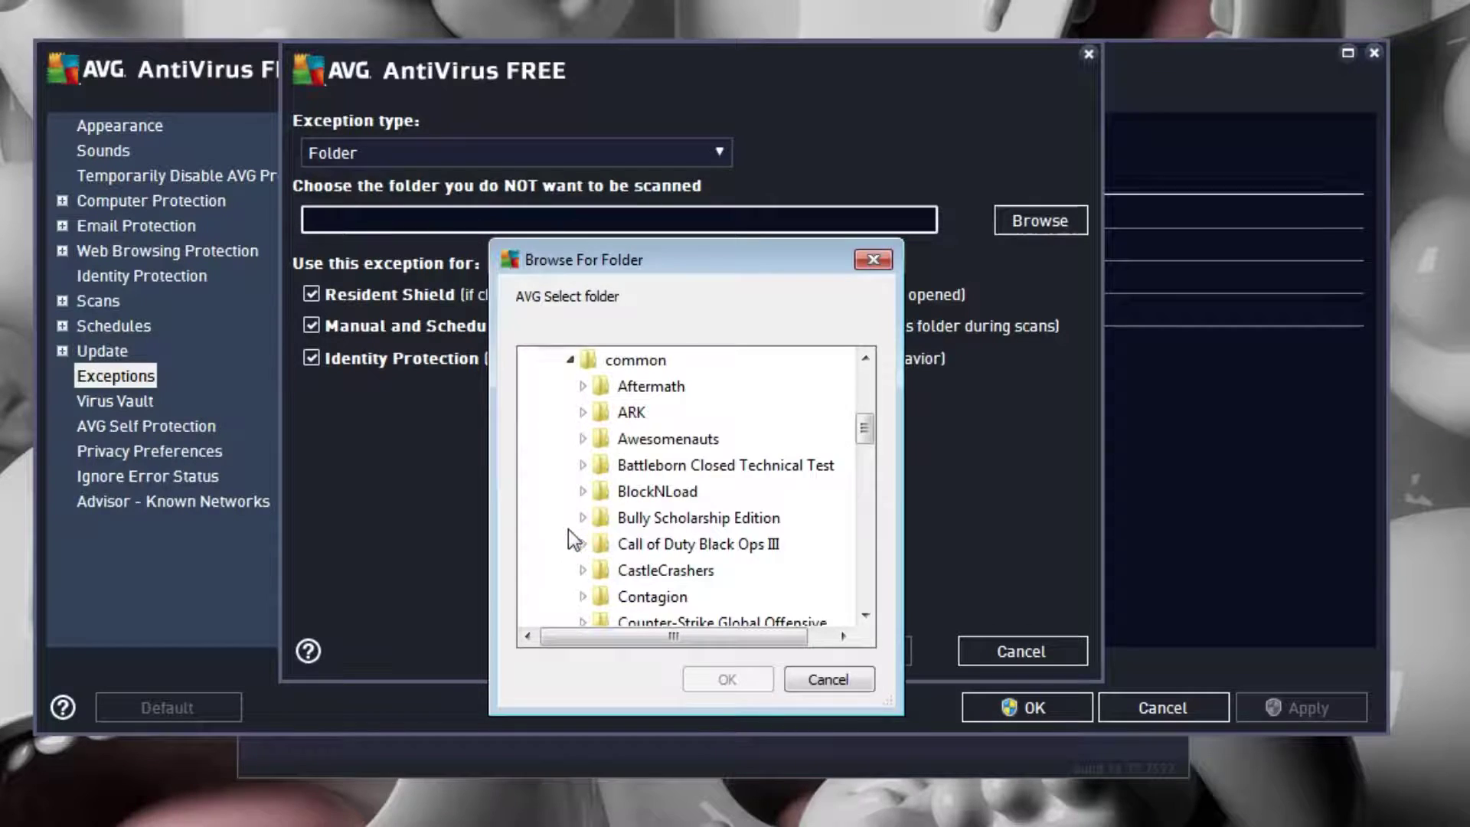
left_click(712, 545)
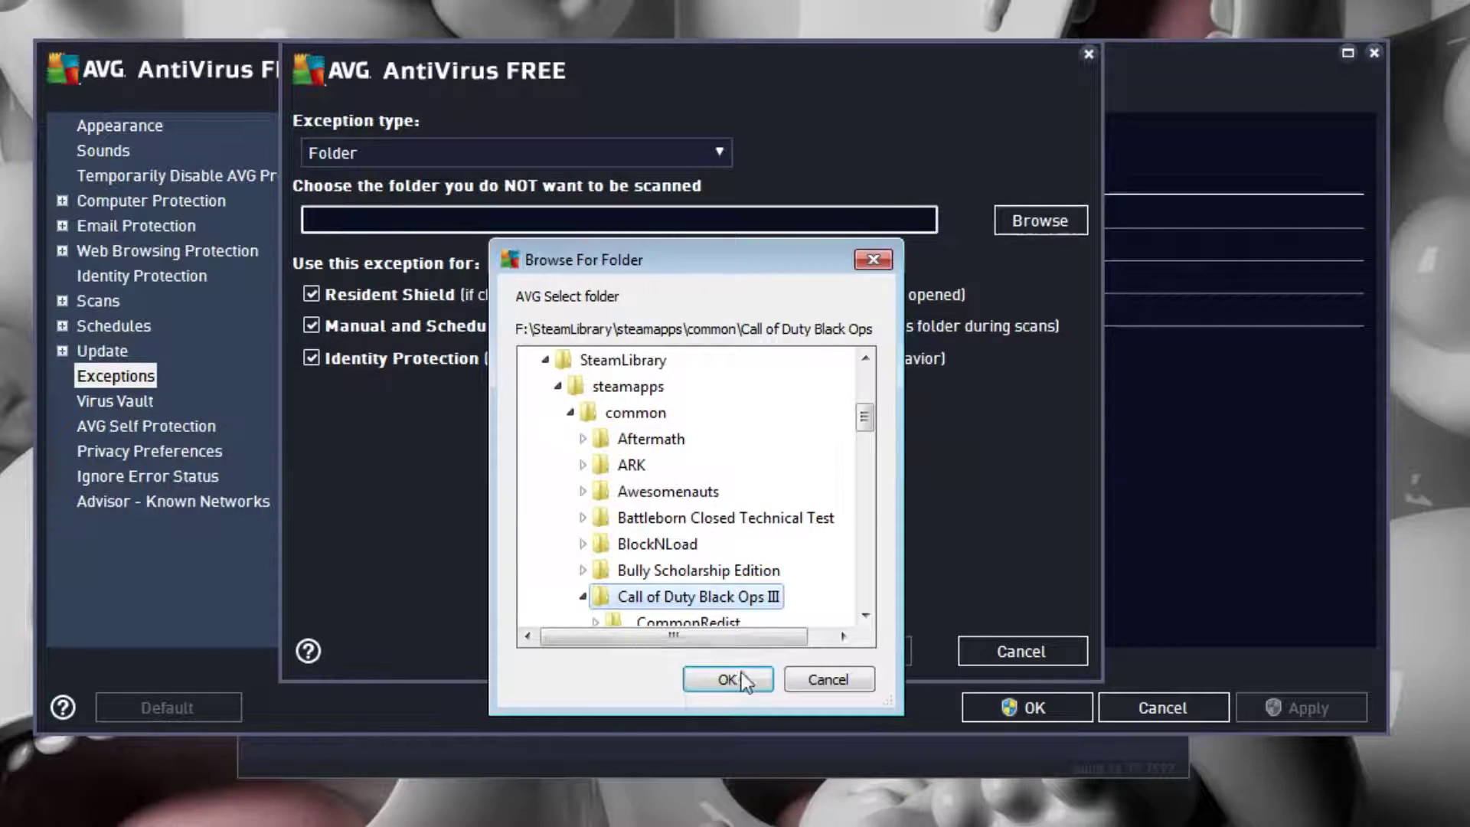
left_click(844, 681)
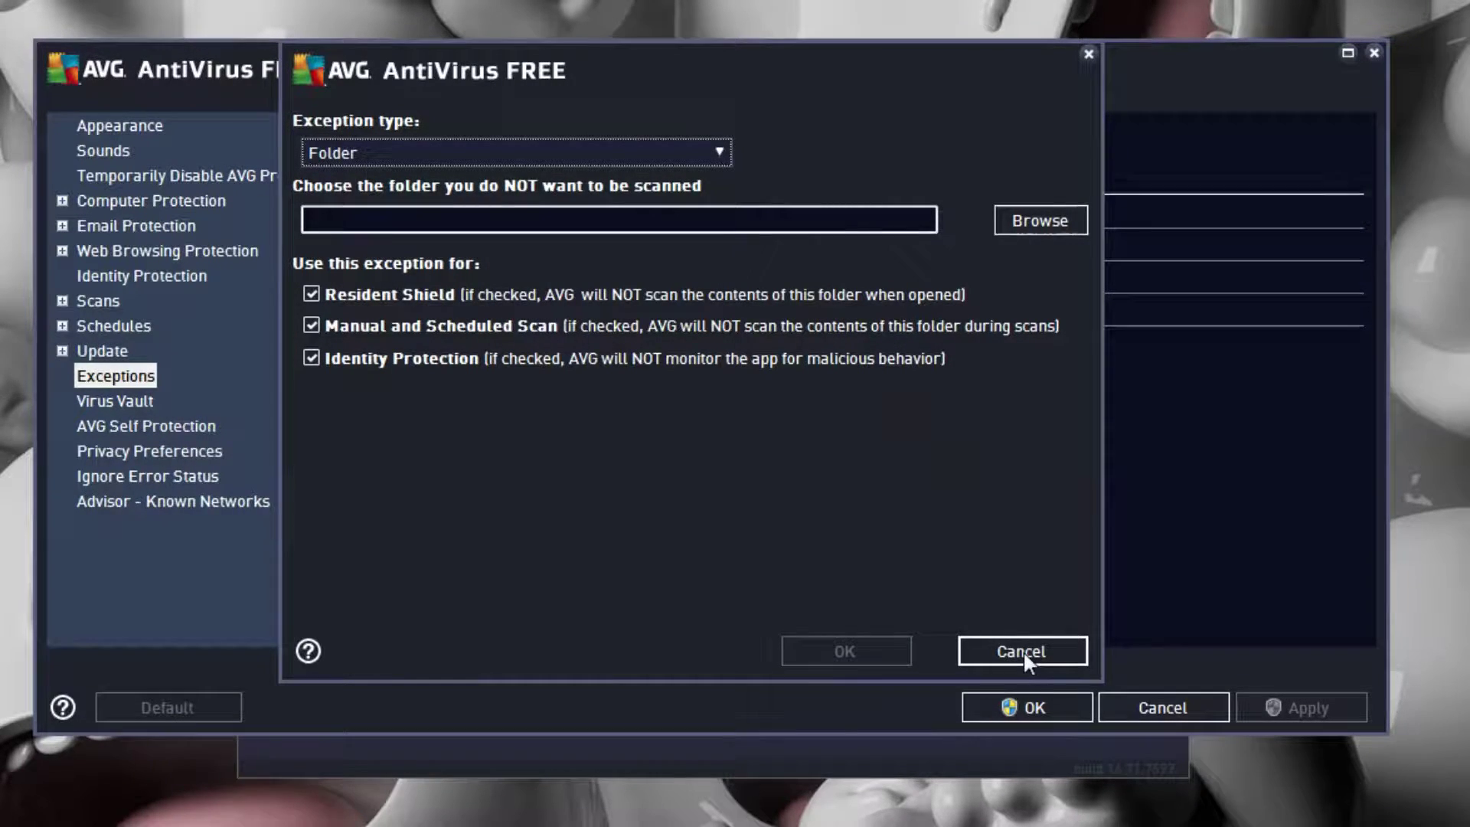
left_click(1023, 650)
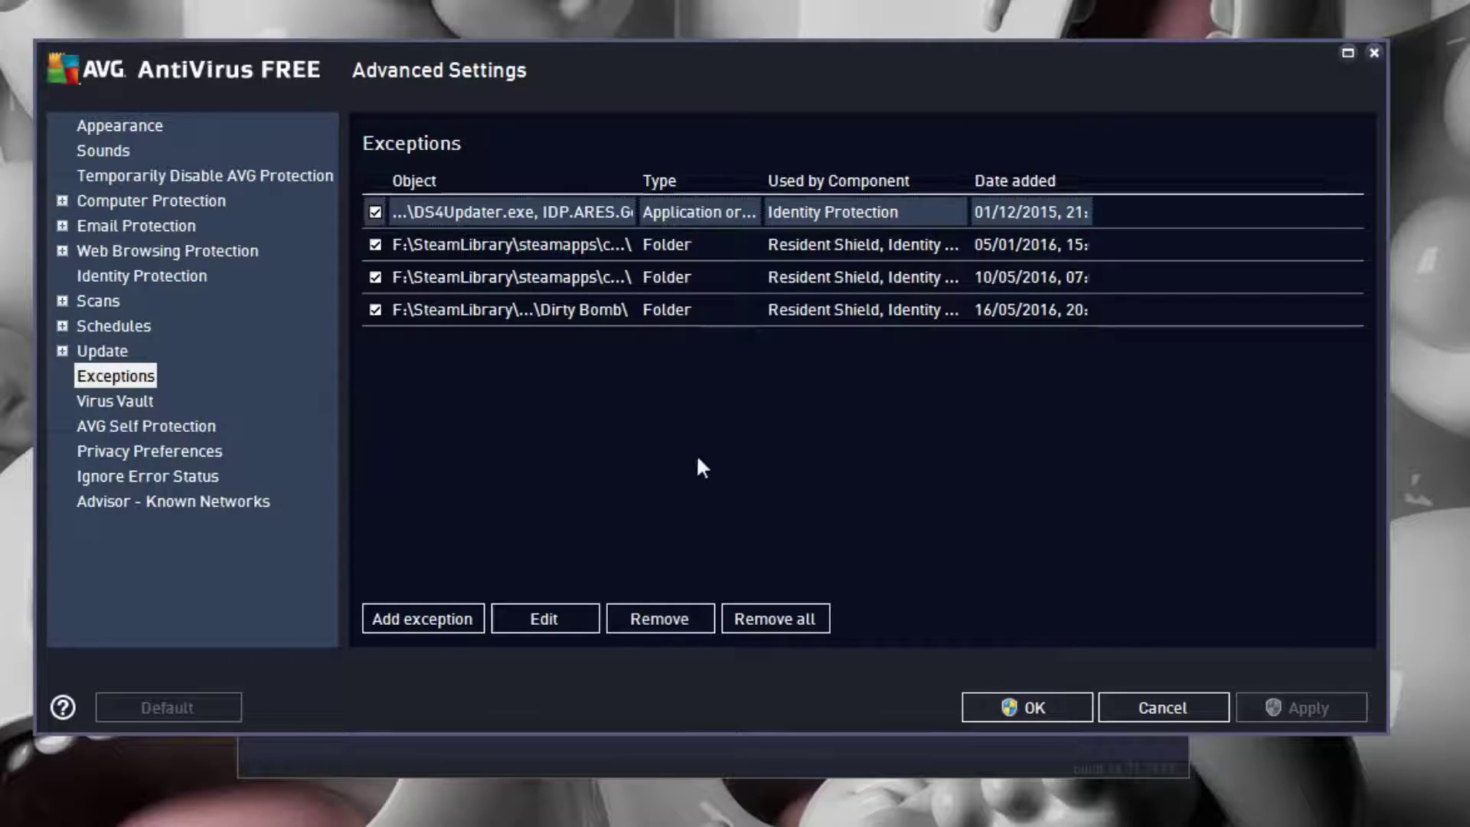
Step: Review the existing Black Ops III folder exception, keep it enabled, and apply and save settings
left_click(453, 284)
left_click(582, 617)
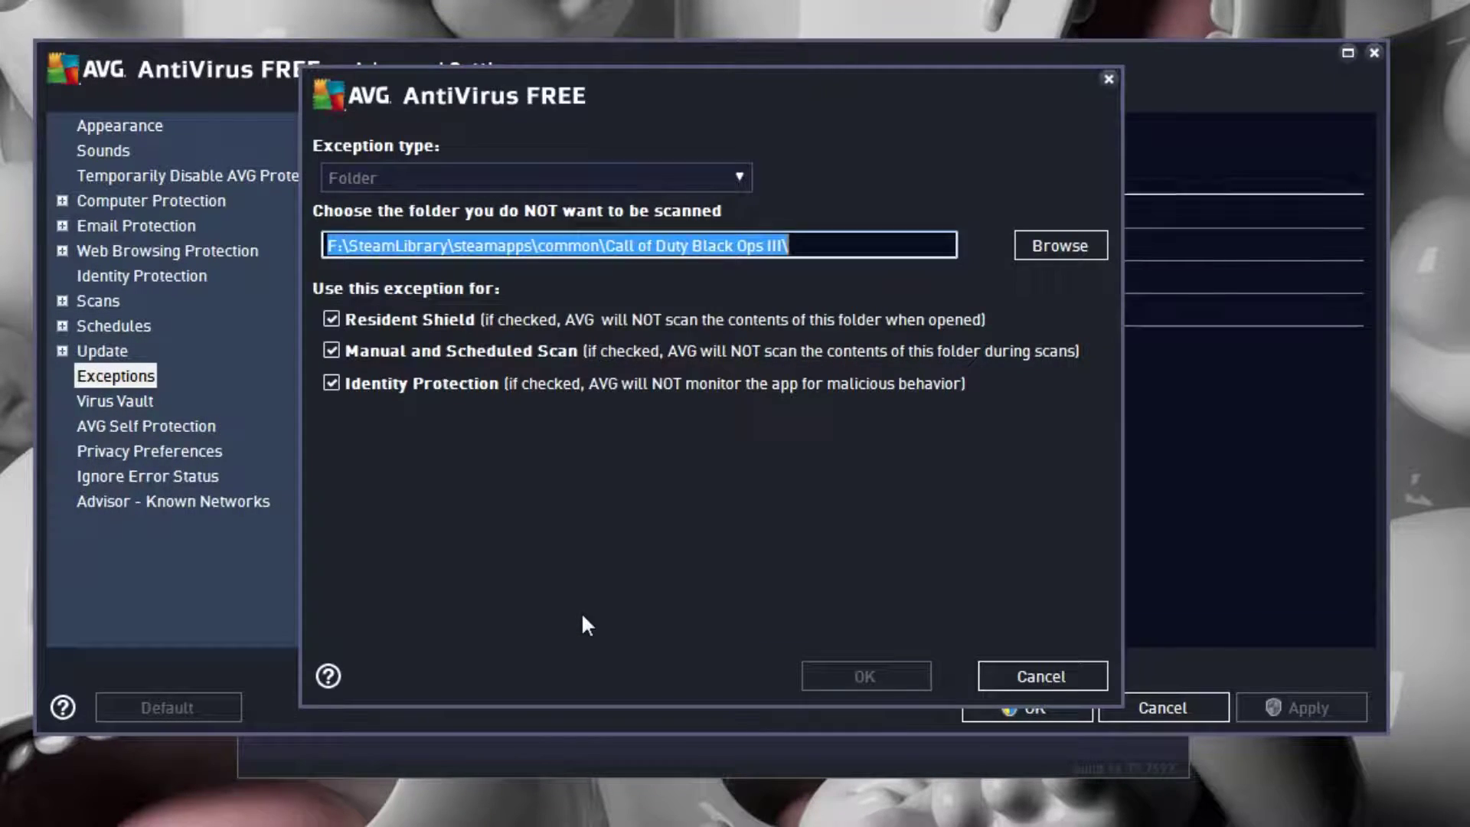
left_click(1045, 679)
left_click(375, 277)
left_click(375, 277)
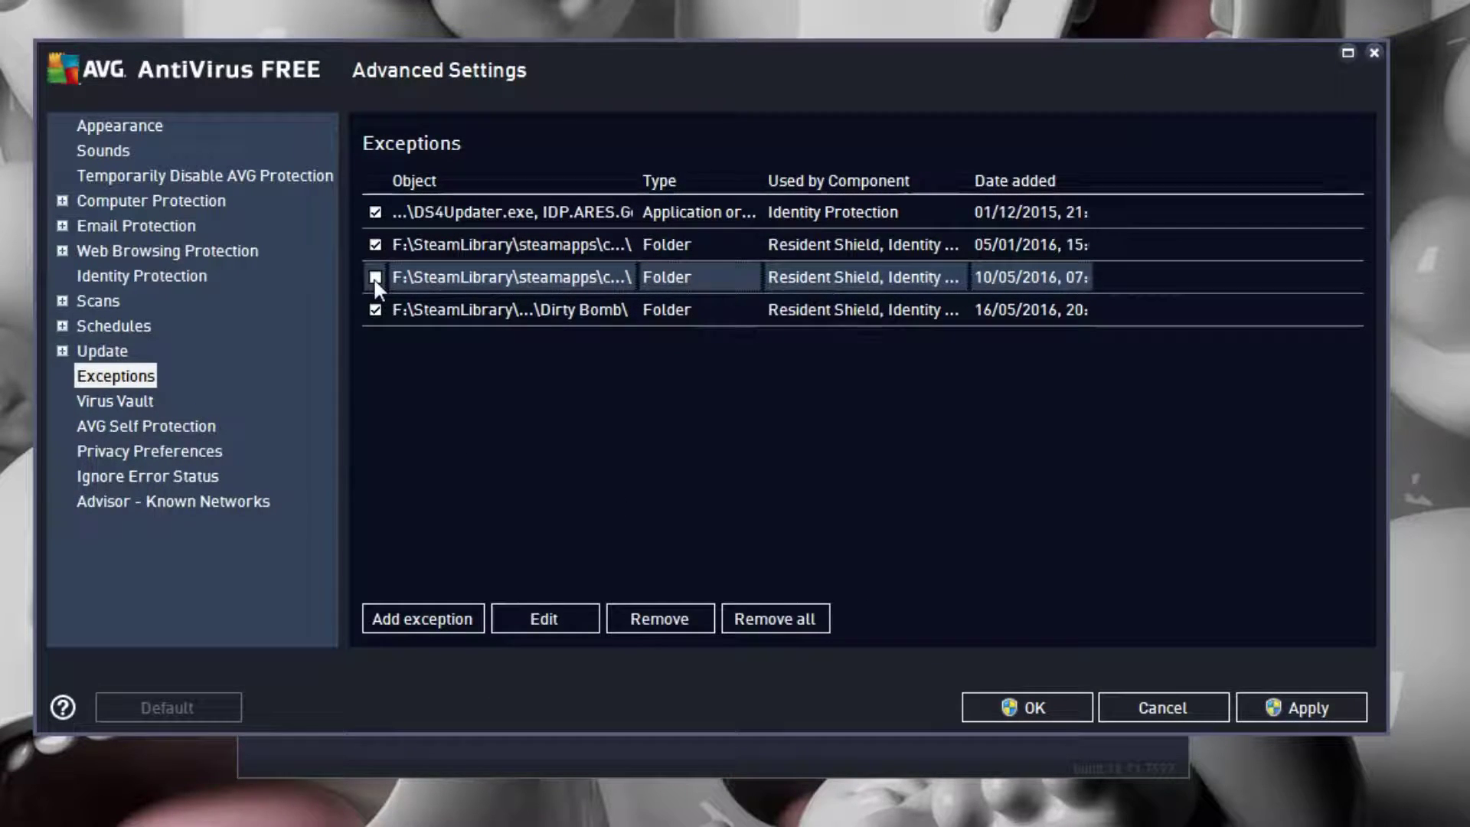
left_click(1308, 706)
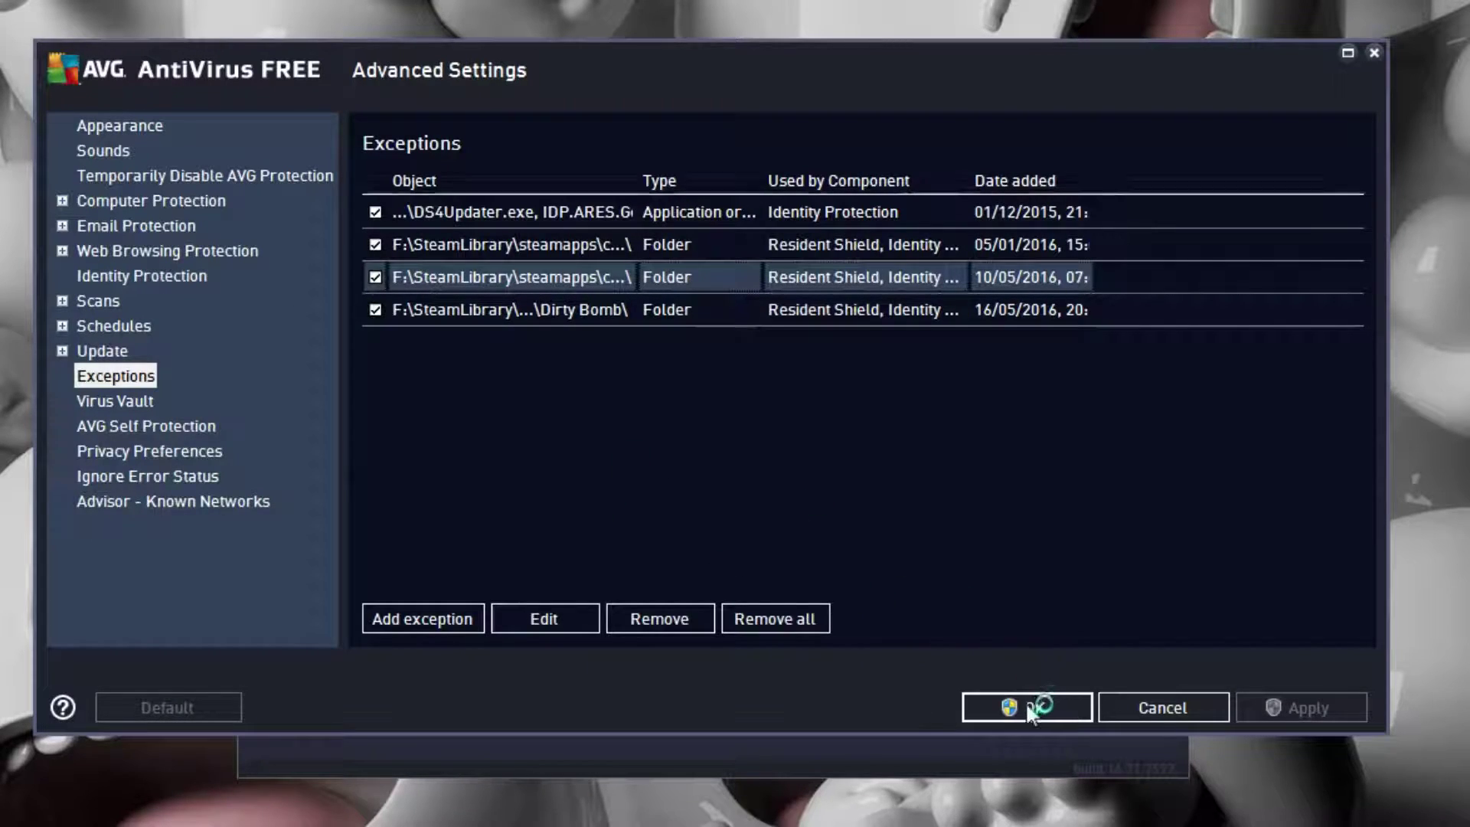
left_click(1026, 701)
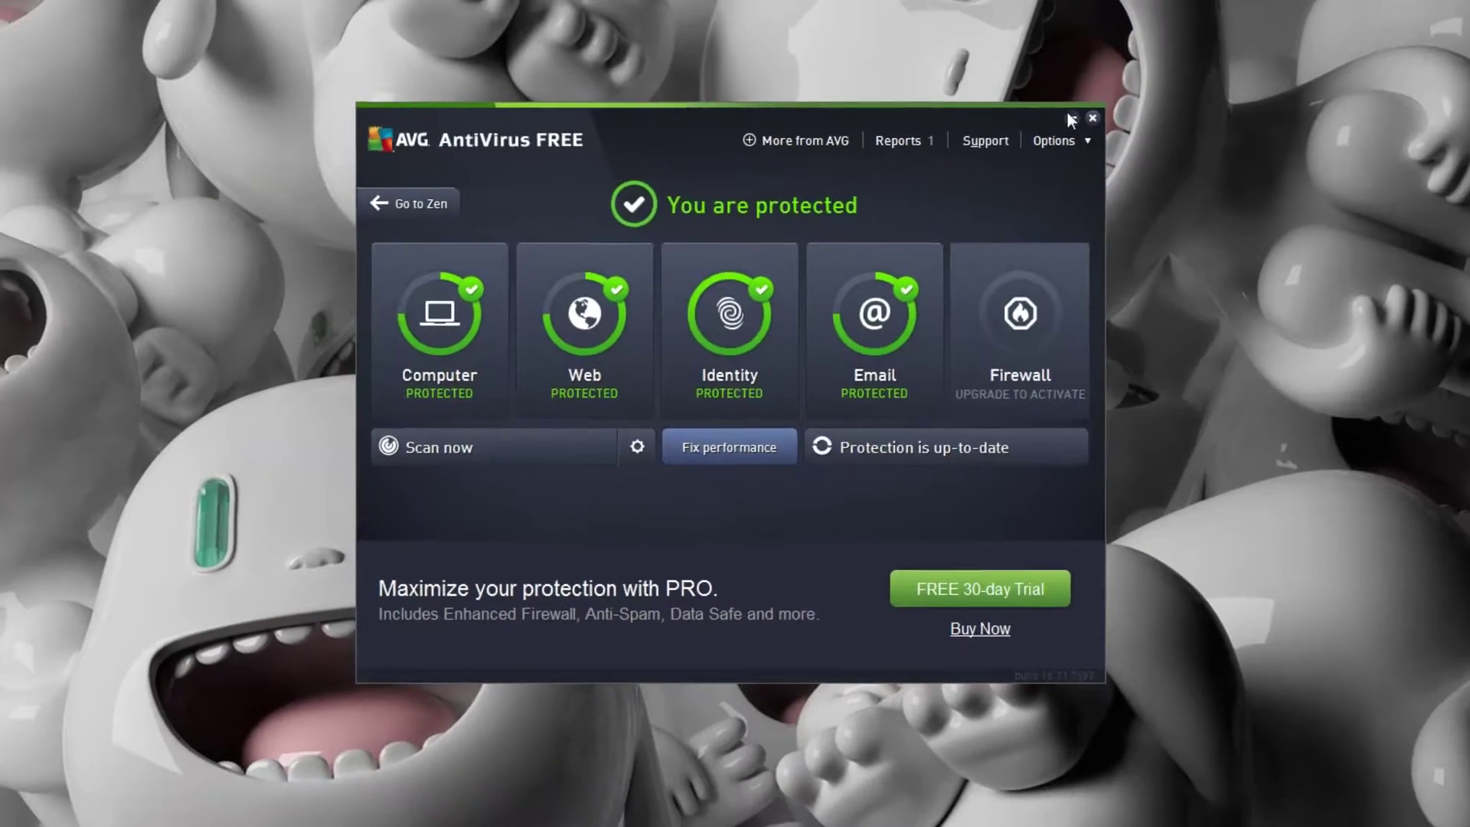
Step: Close the AVG main window, leaving the Windows desktop showing
left_click(1172, 61)
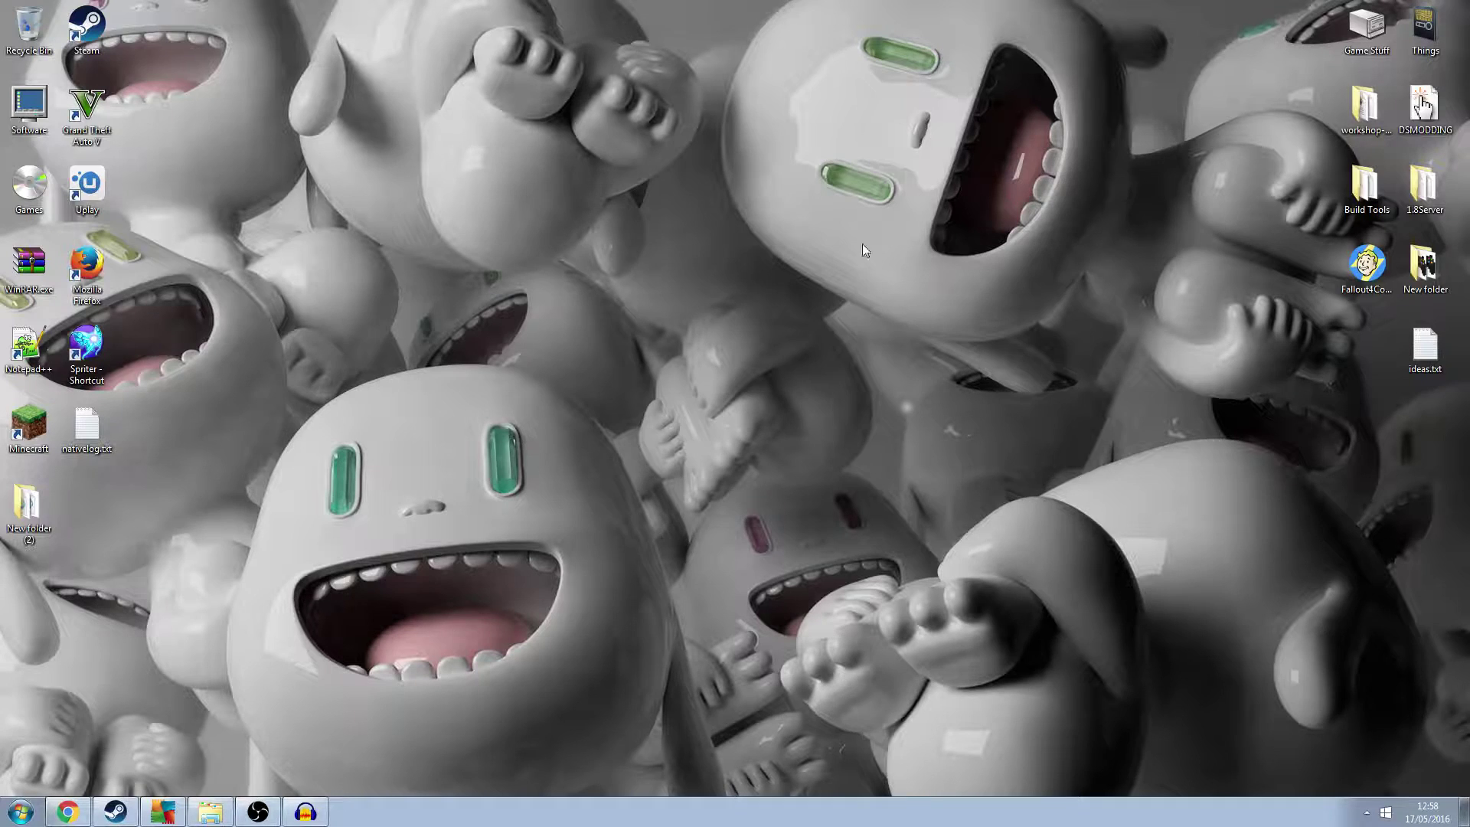